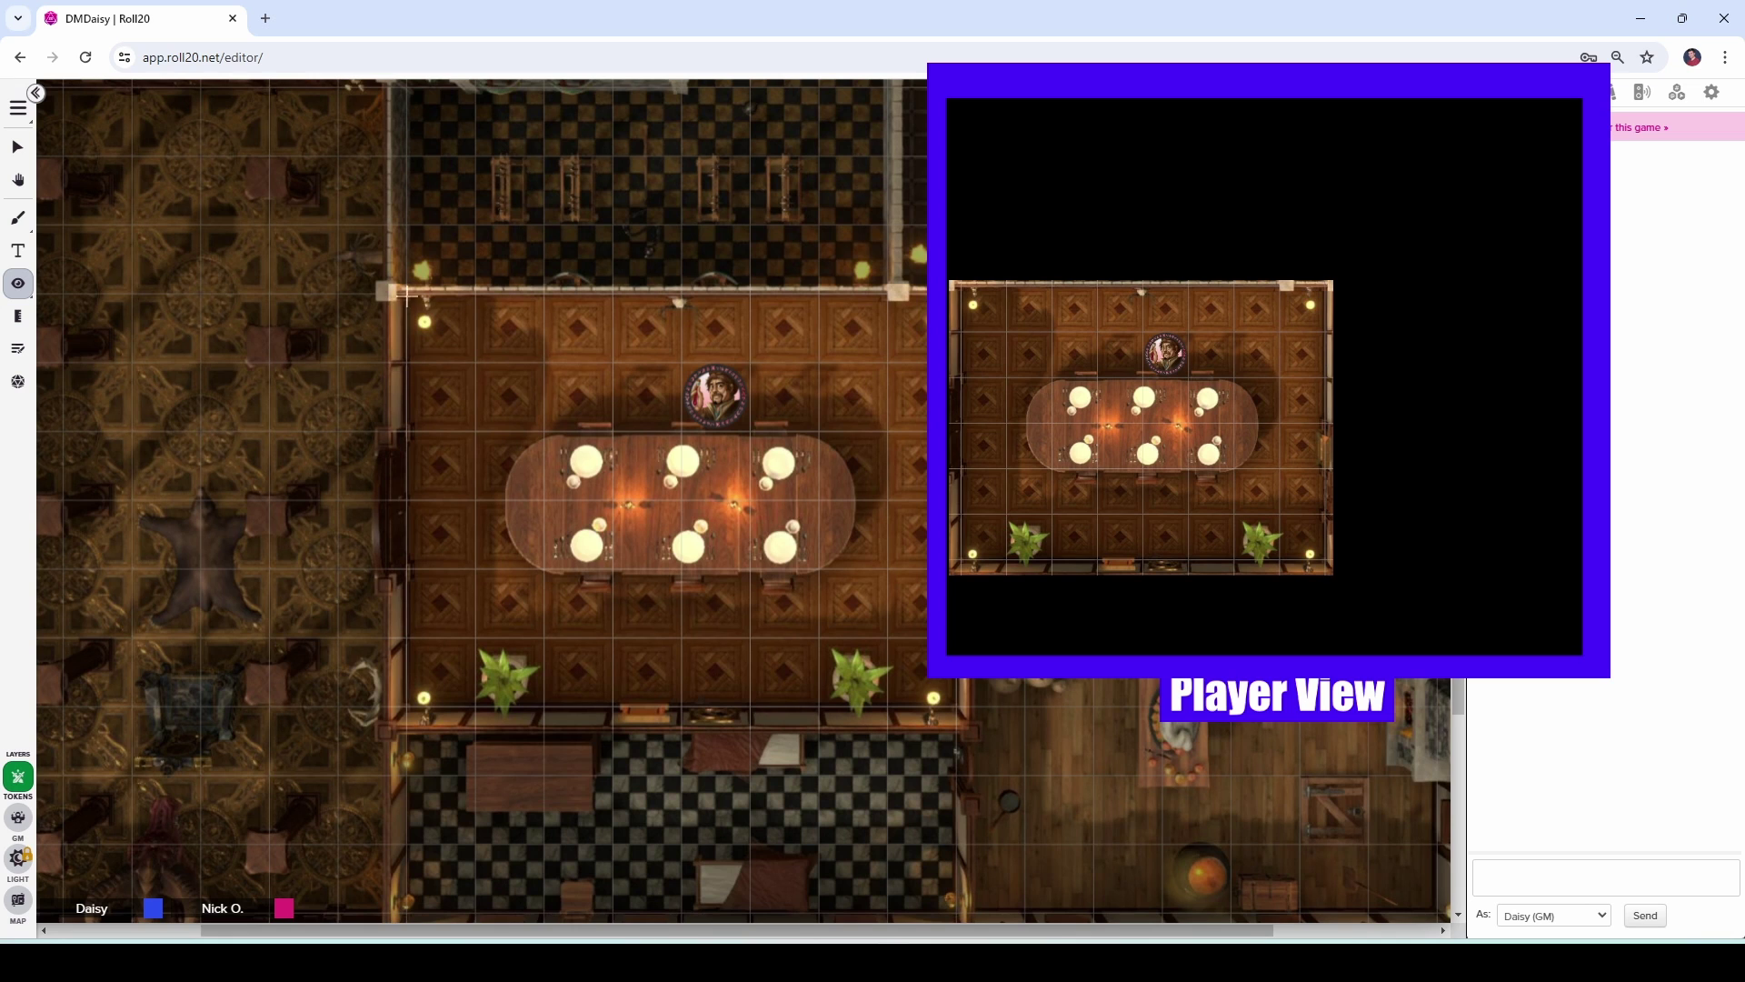
Step: Drag a Reveal Areas rectangle over the dining room to uncover it
drag(380, 708, 984, 925)
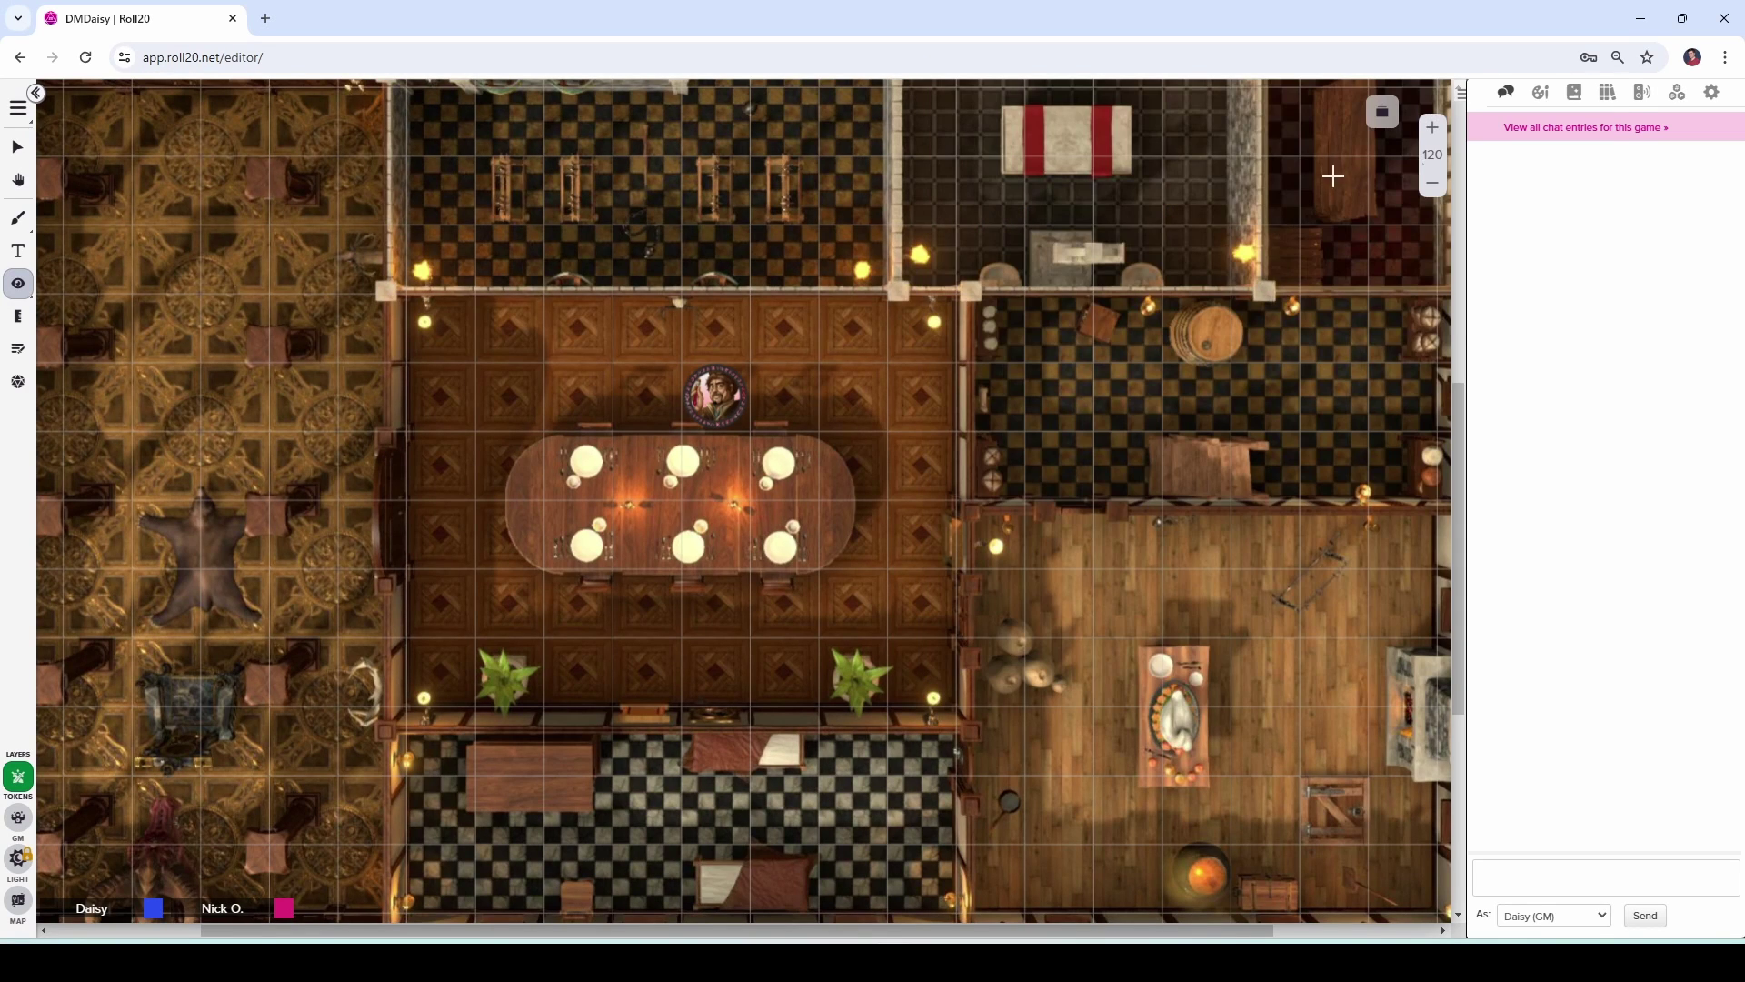
Step: Switch Standard Fog Of War on in the Mansion page settings and save
click(1384, 114)
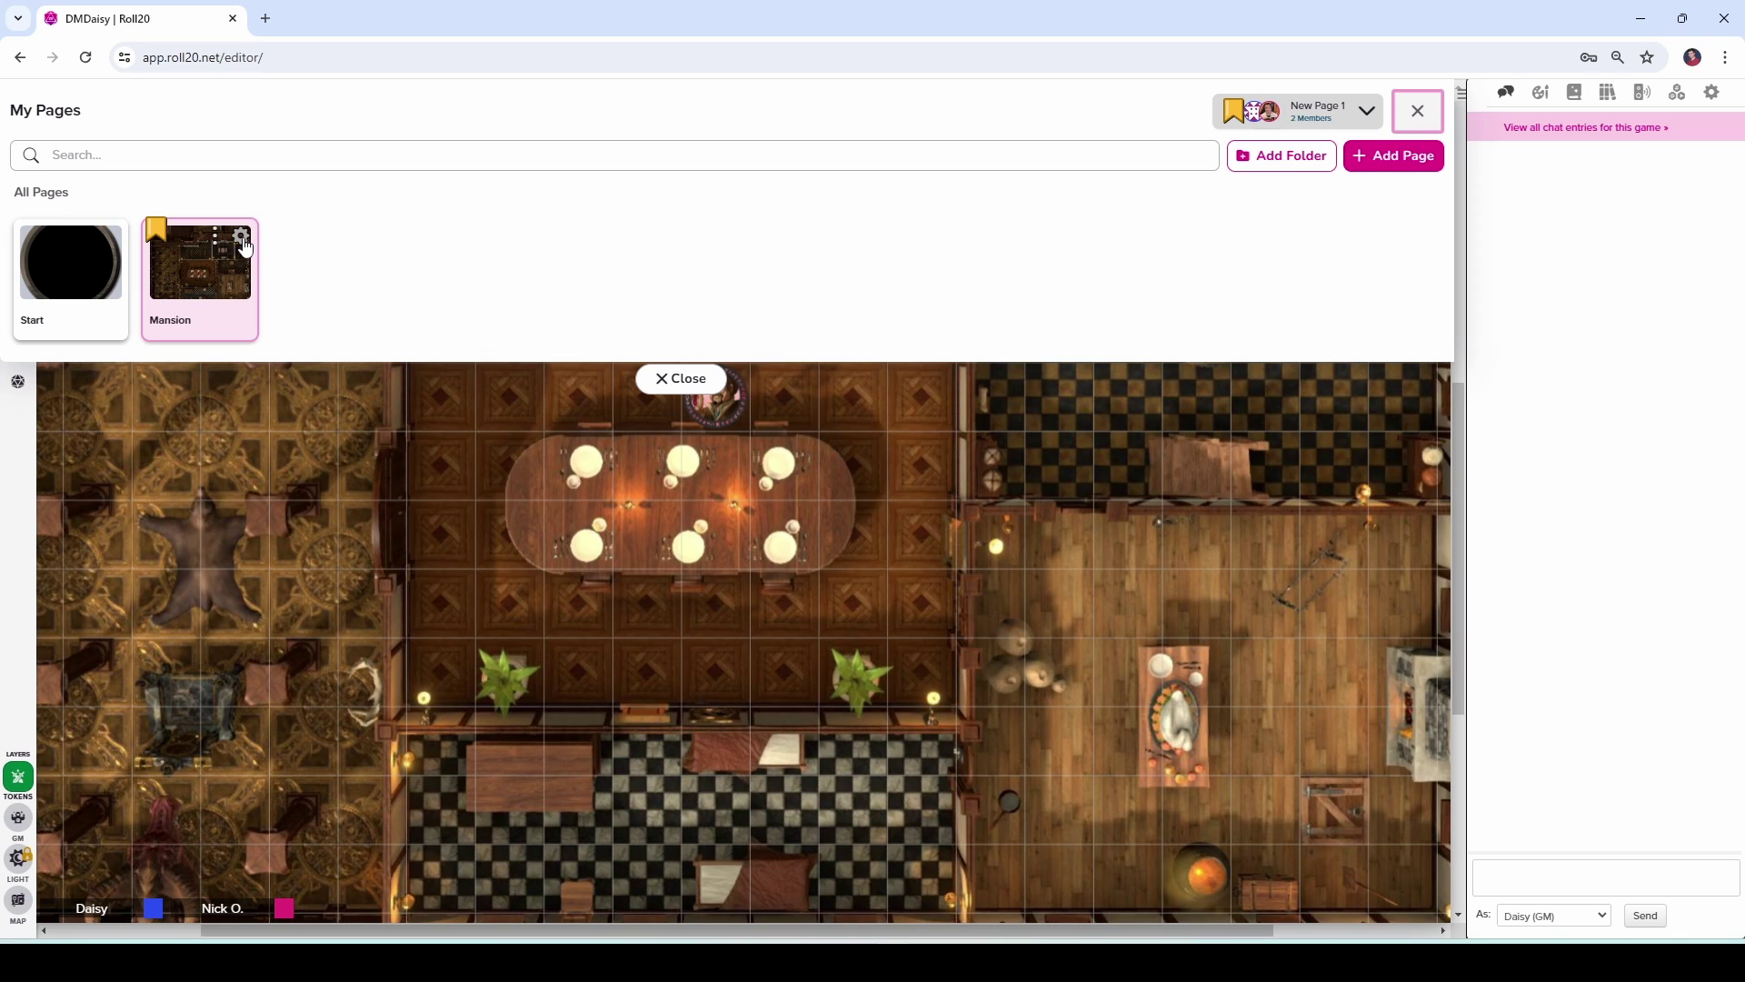
click(242, 238)
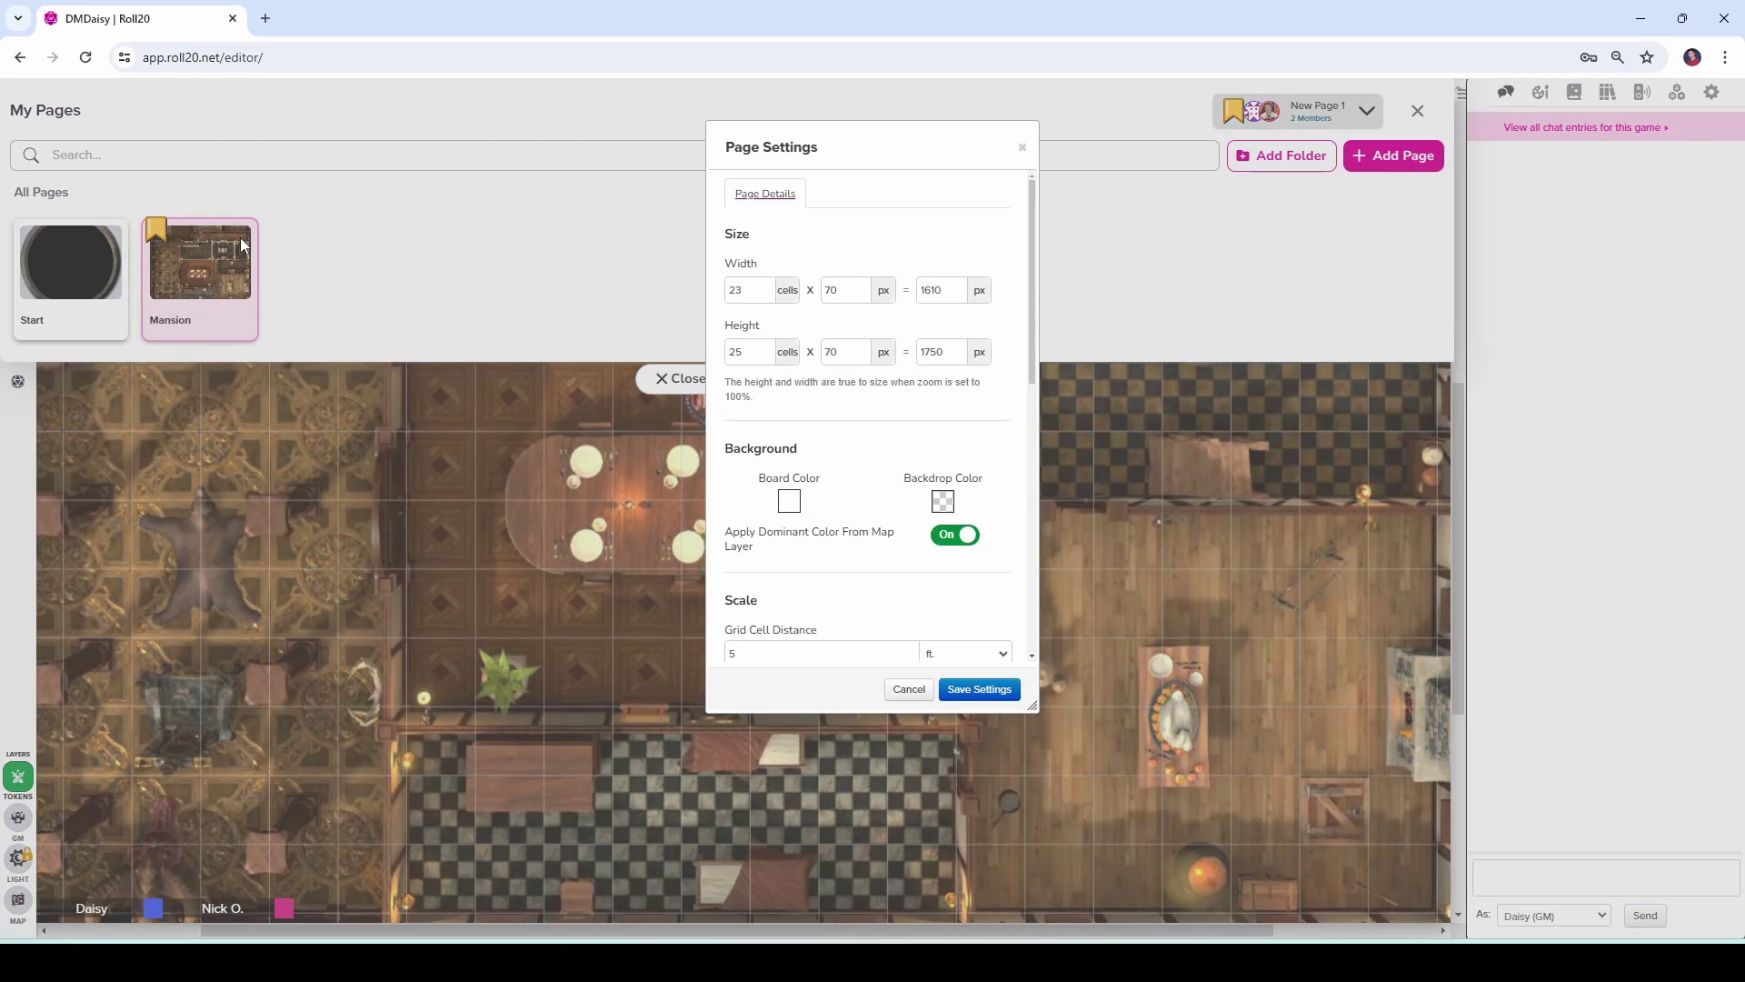
drag(813, 151, 351, 279)
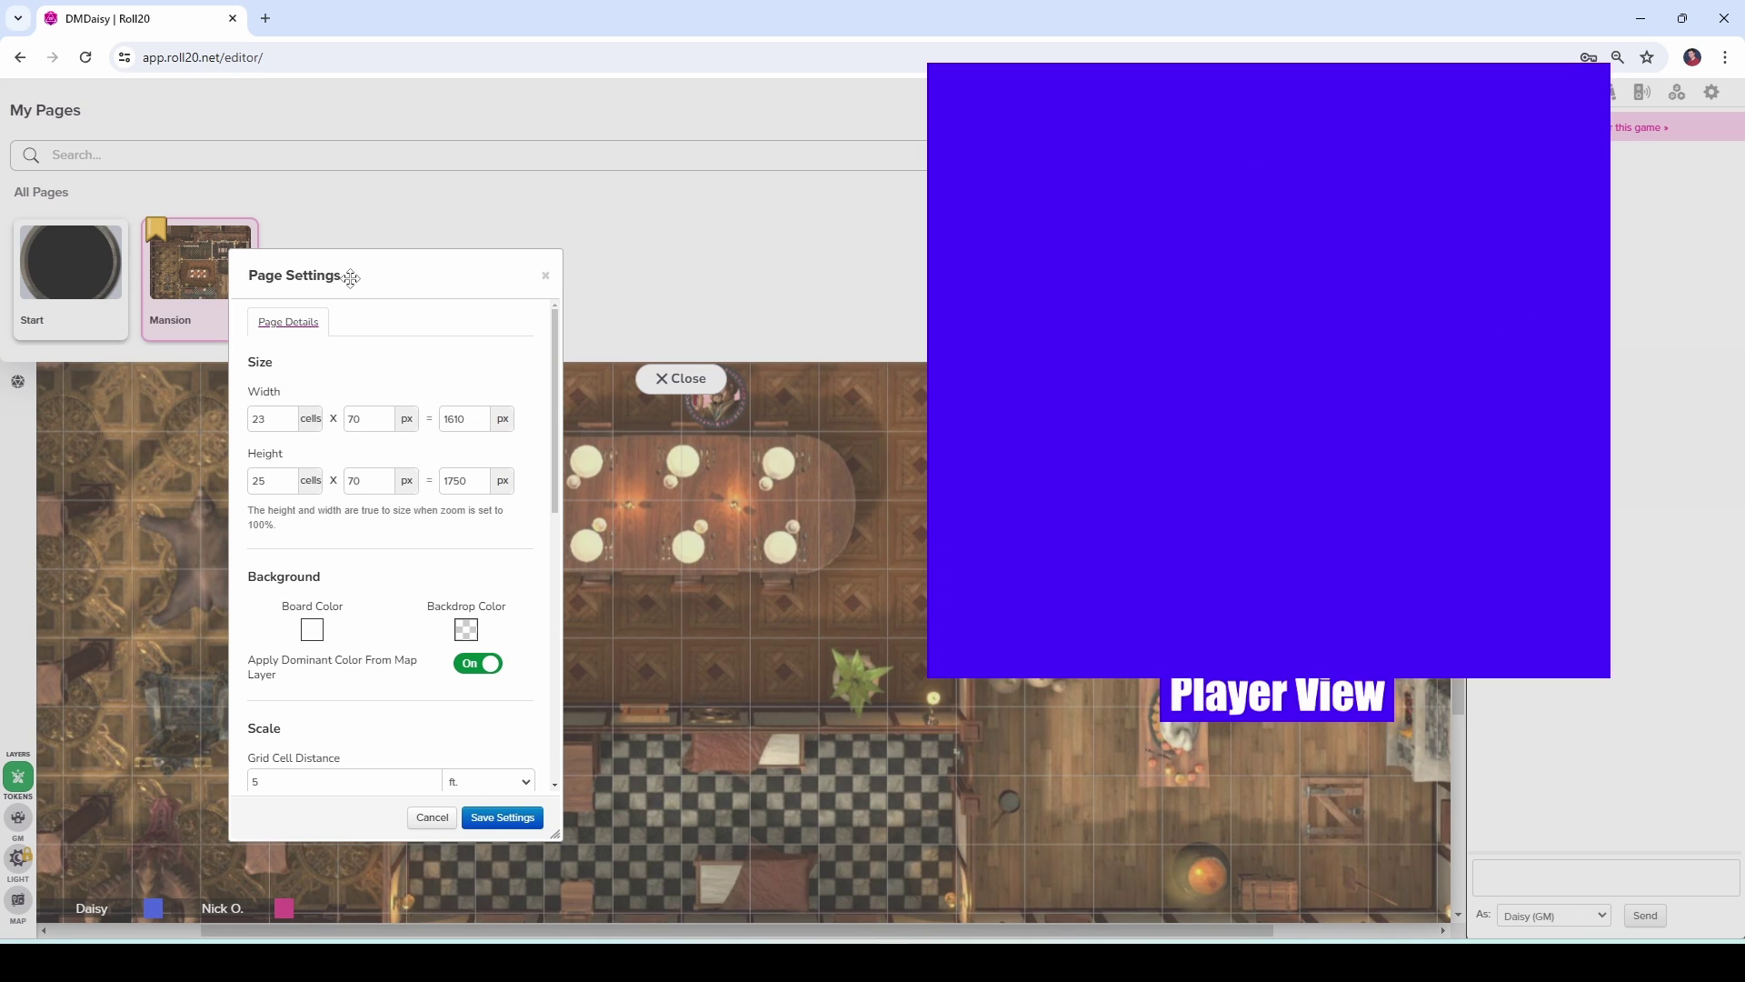
scroll(405, 442, down, 2)
scroll(406, 442, down, 5)
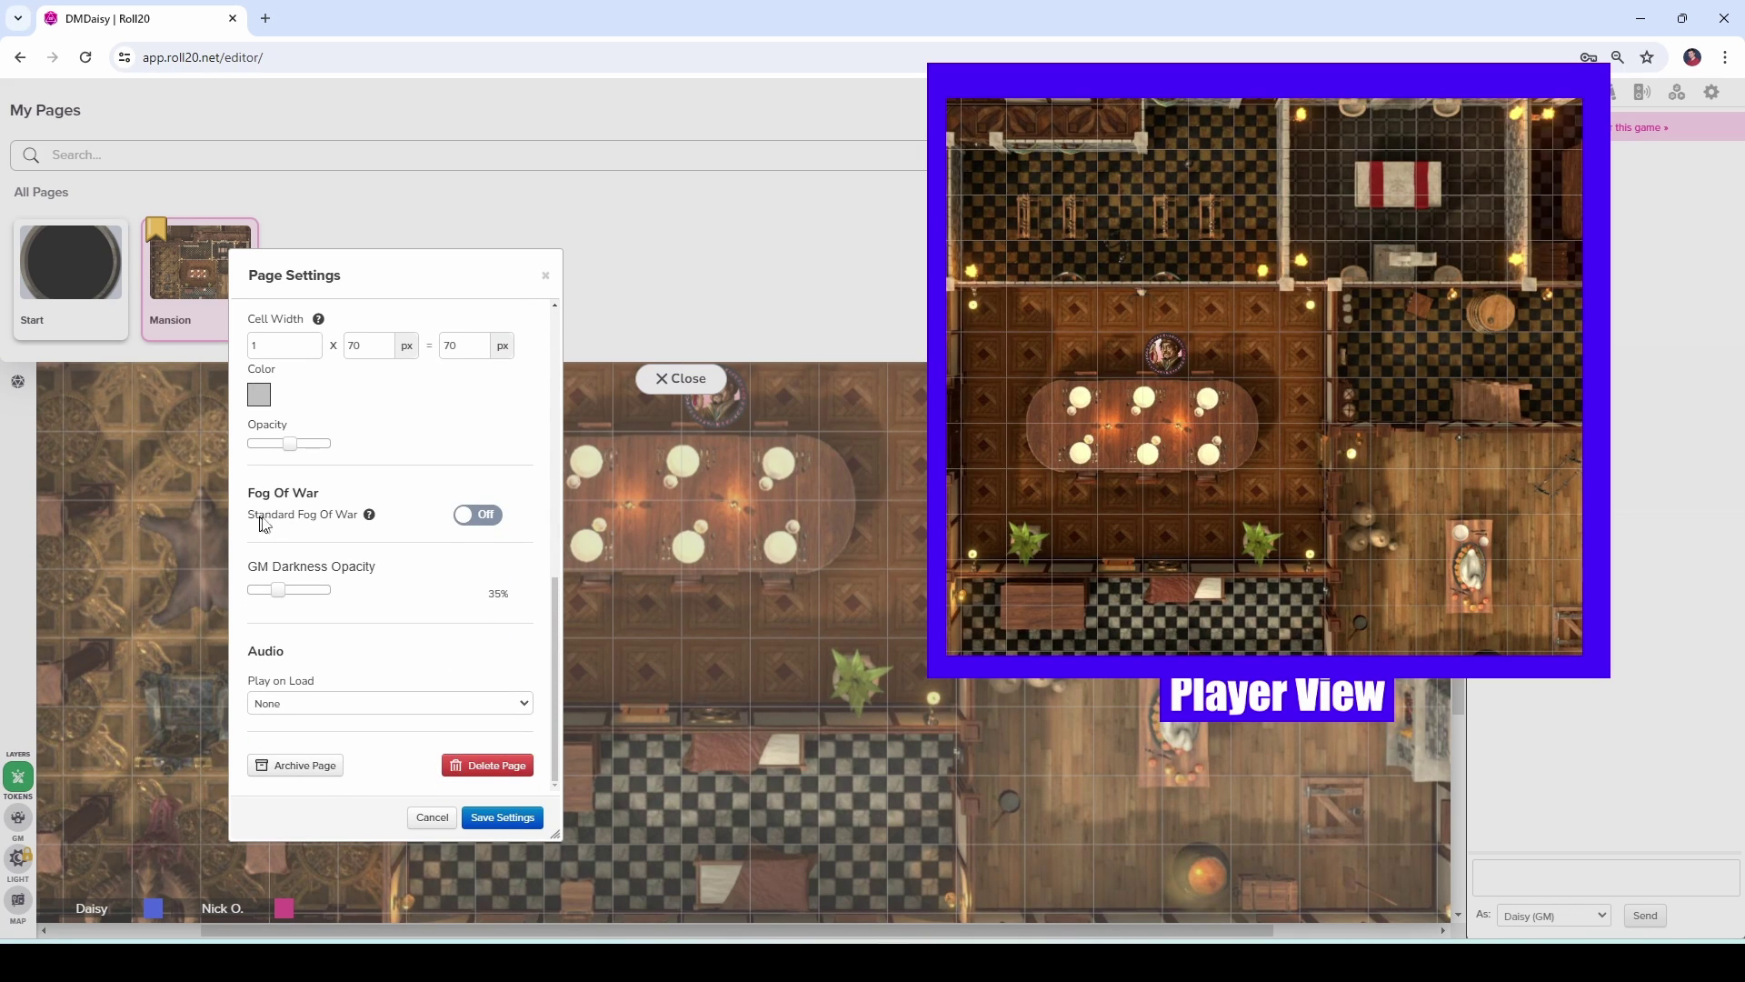
click(483, 515)
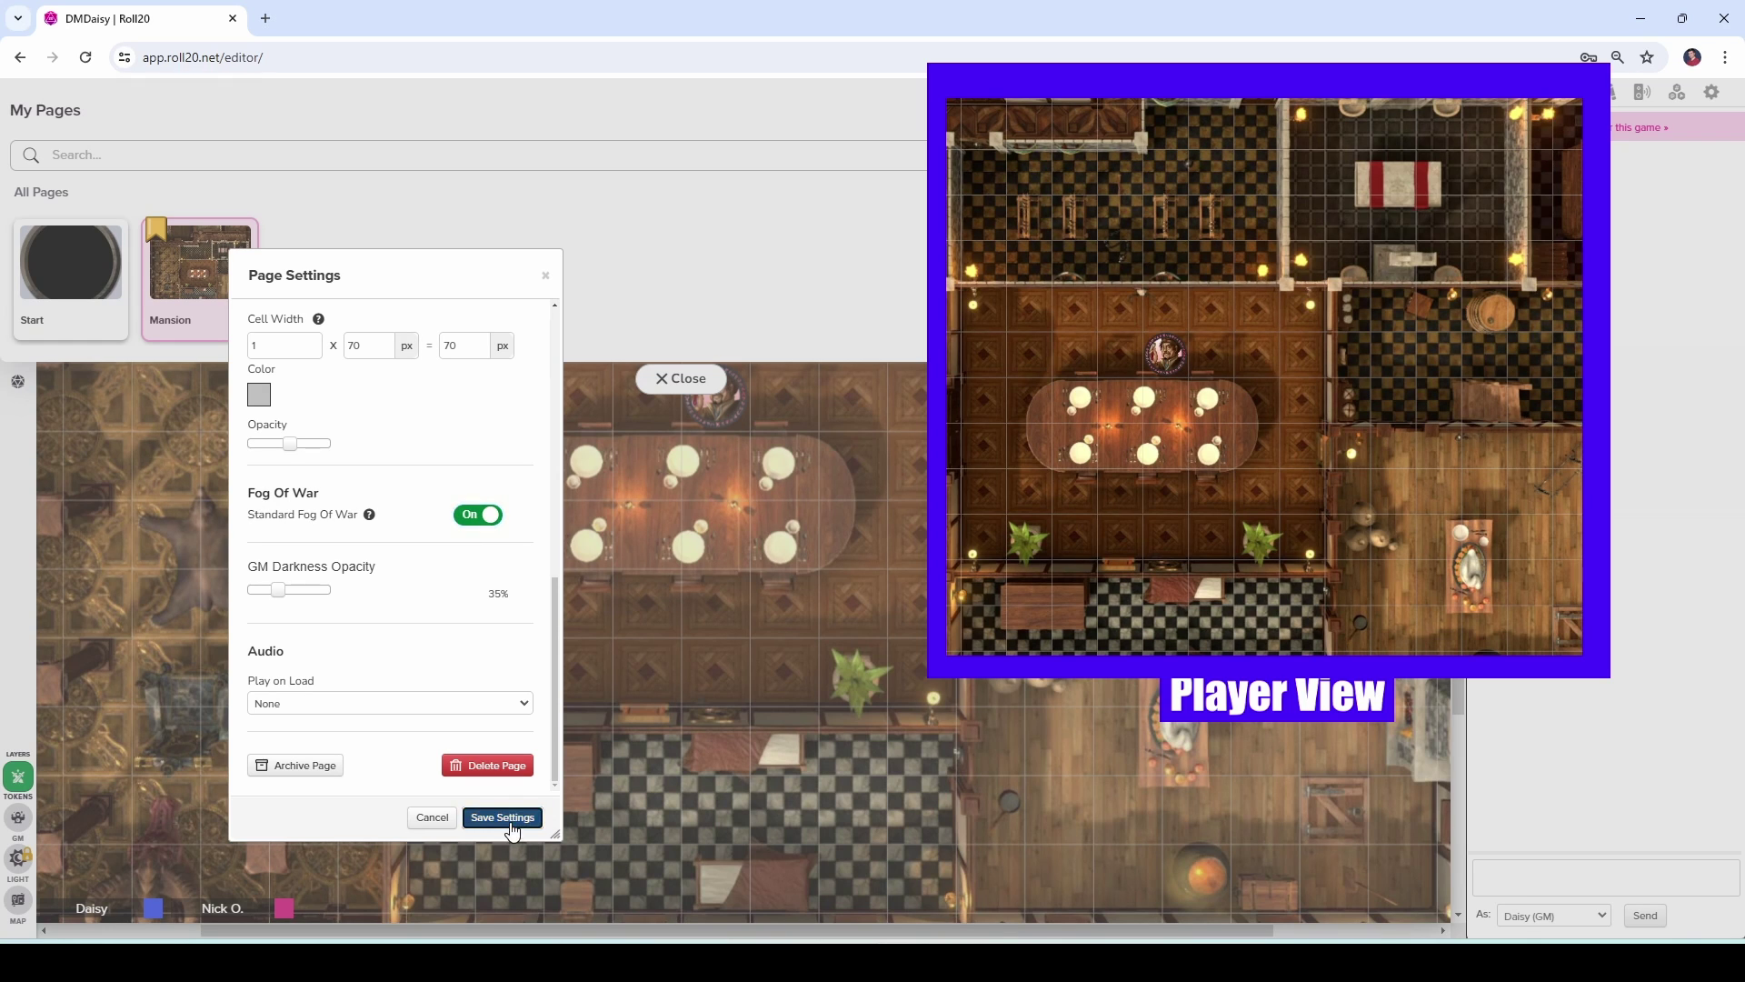
click(505, 817)
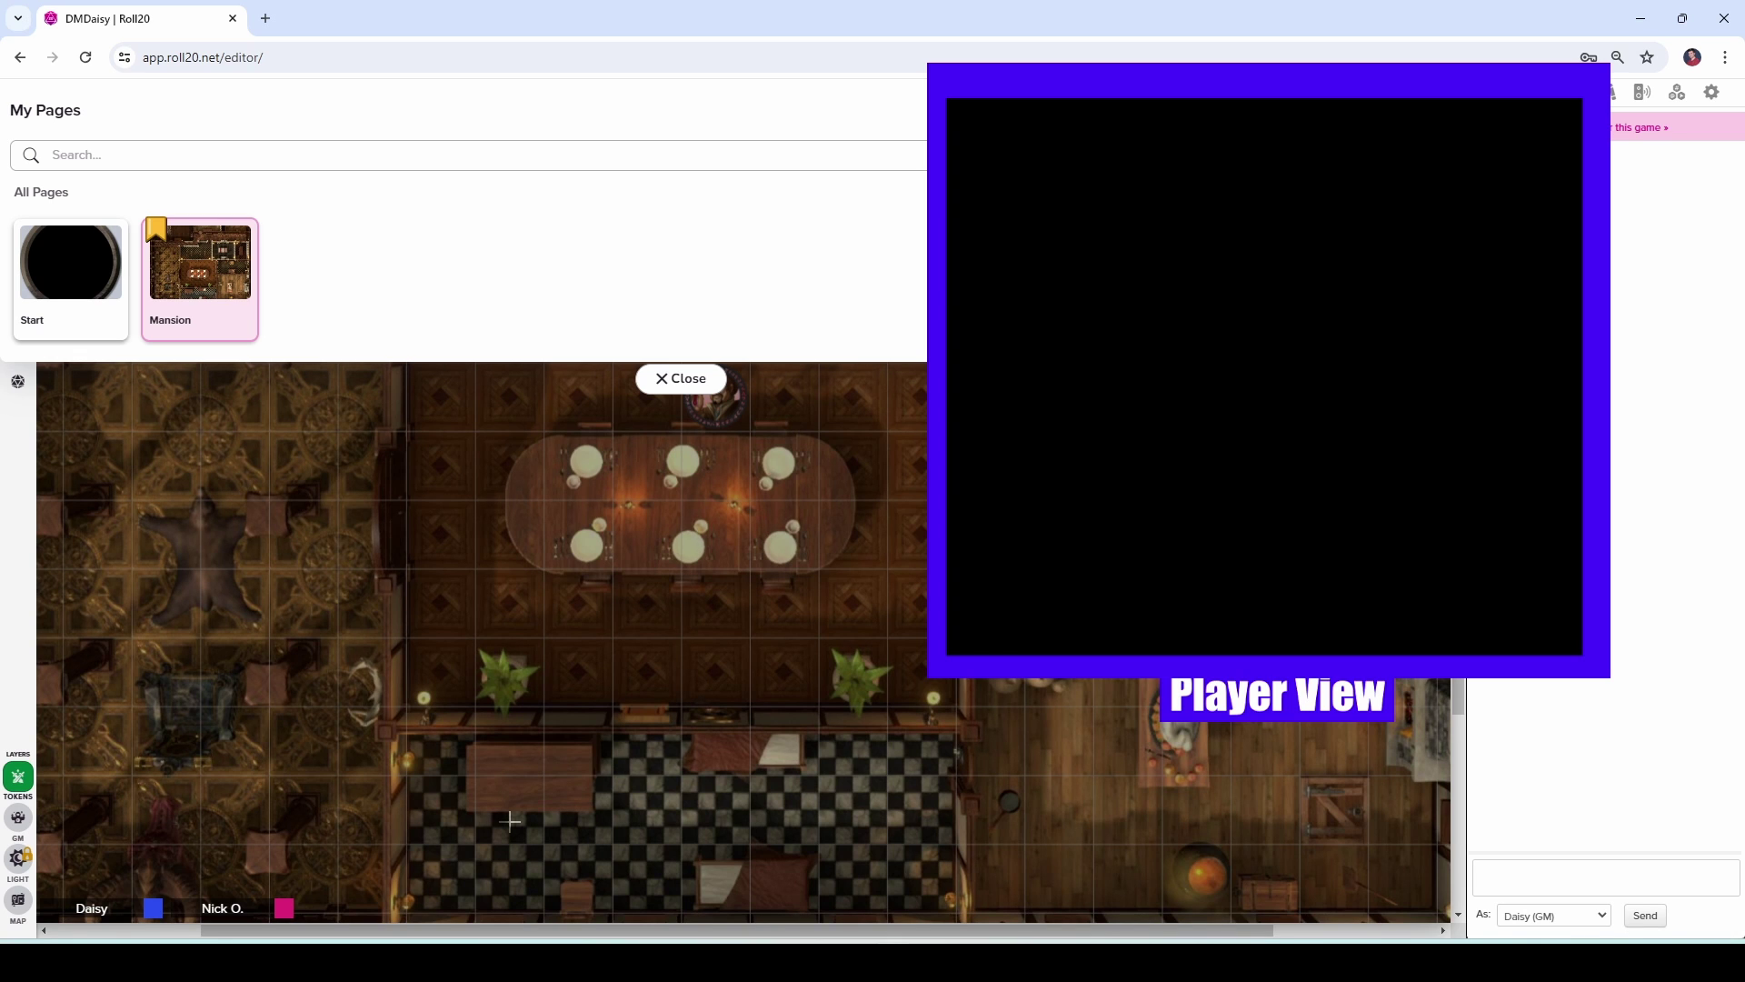
Step: Reveal the dining room with a Reveal Areas rectangle dragged over the long table
click(683, 379)
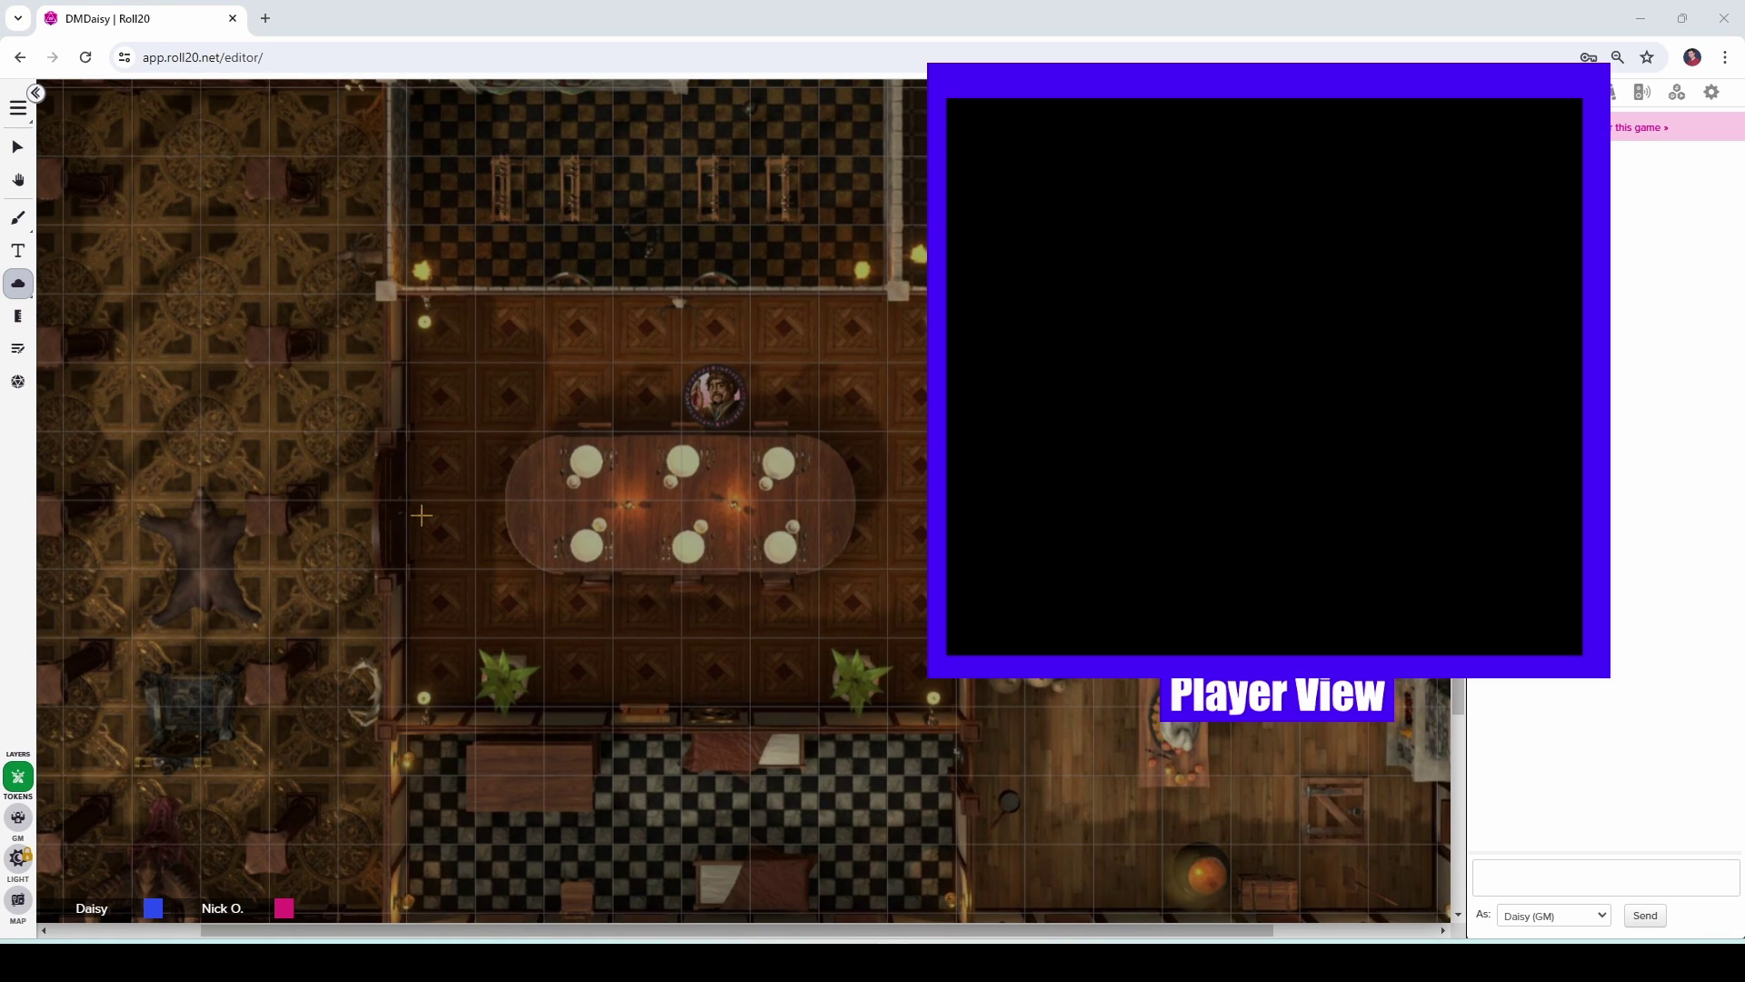
click(30, 293)
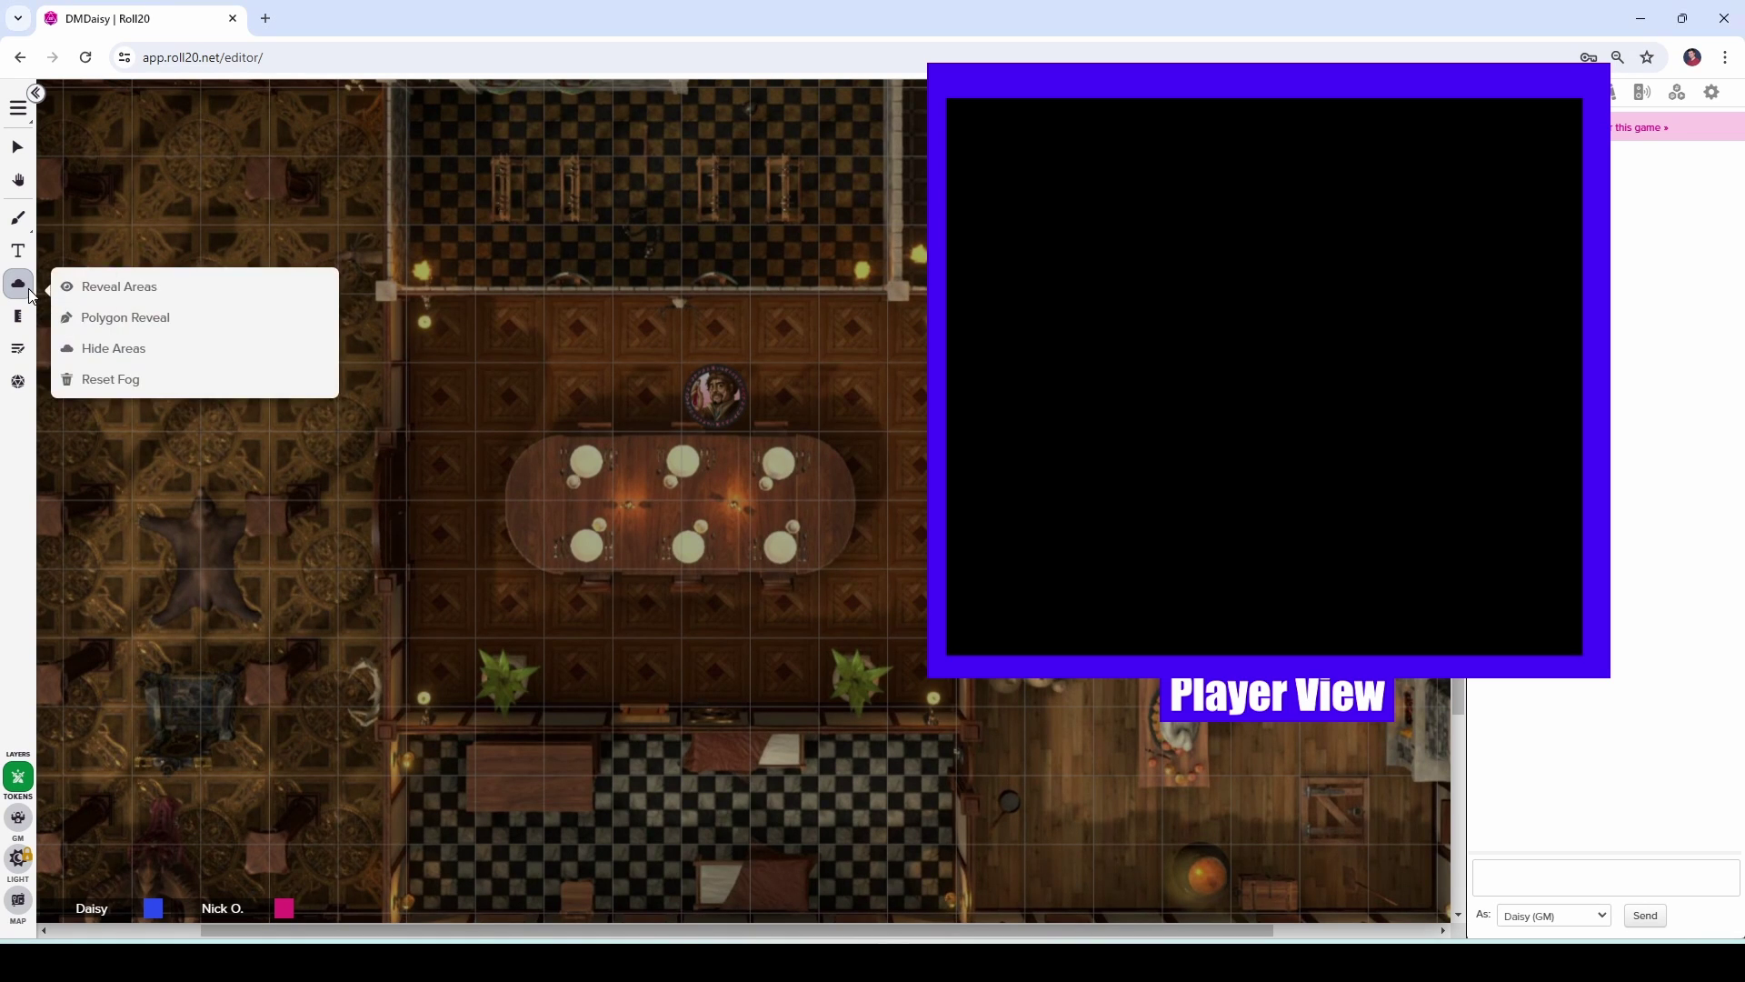
click(95, 299)
drag(384, 287, 964, 727)
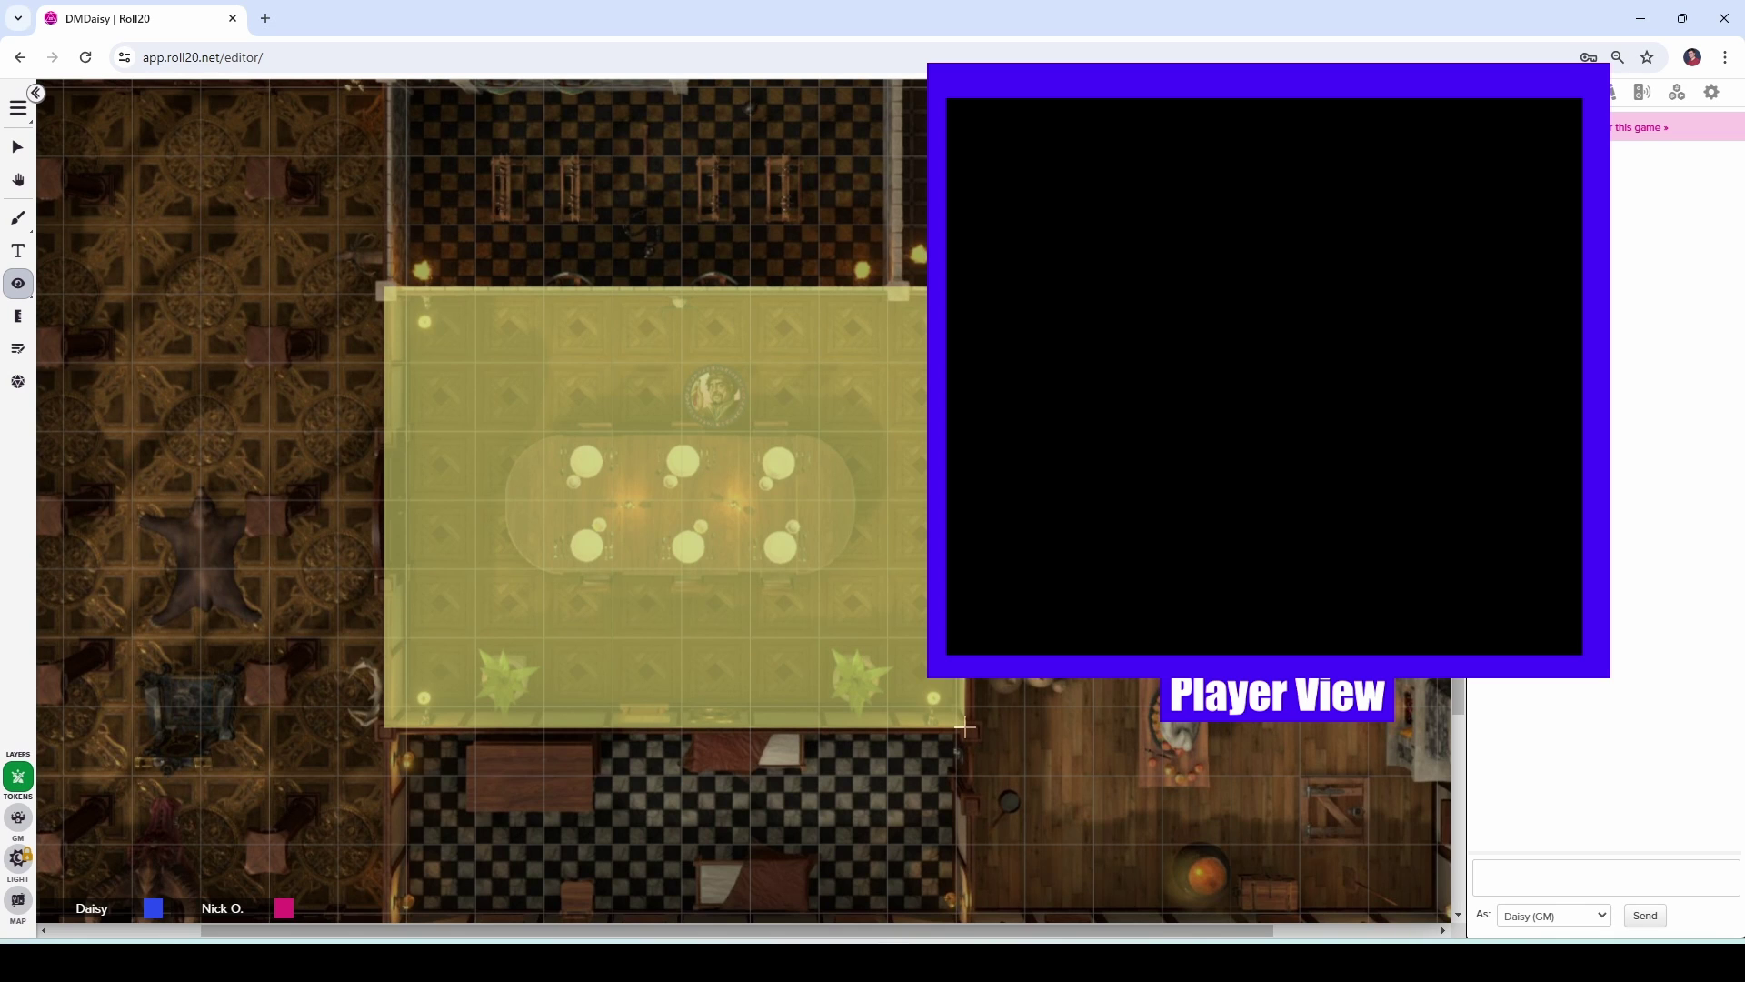
drag(966, 728, 966, 727)
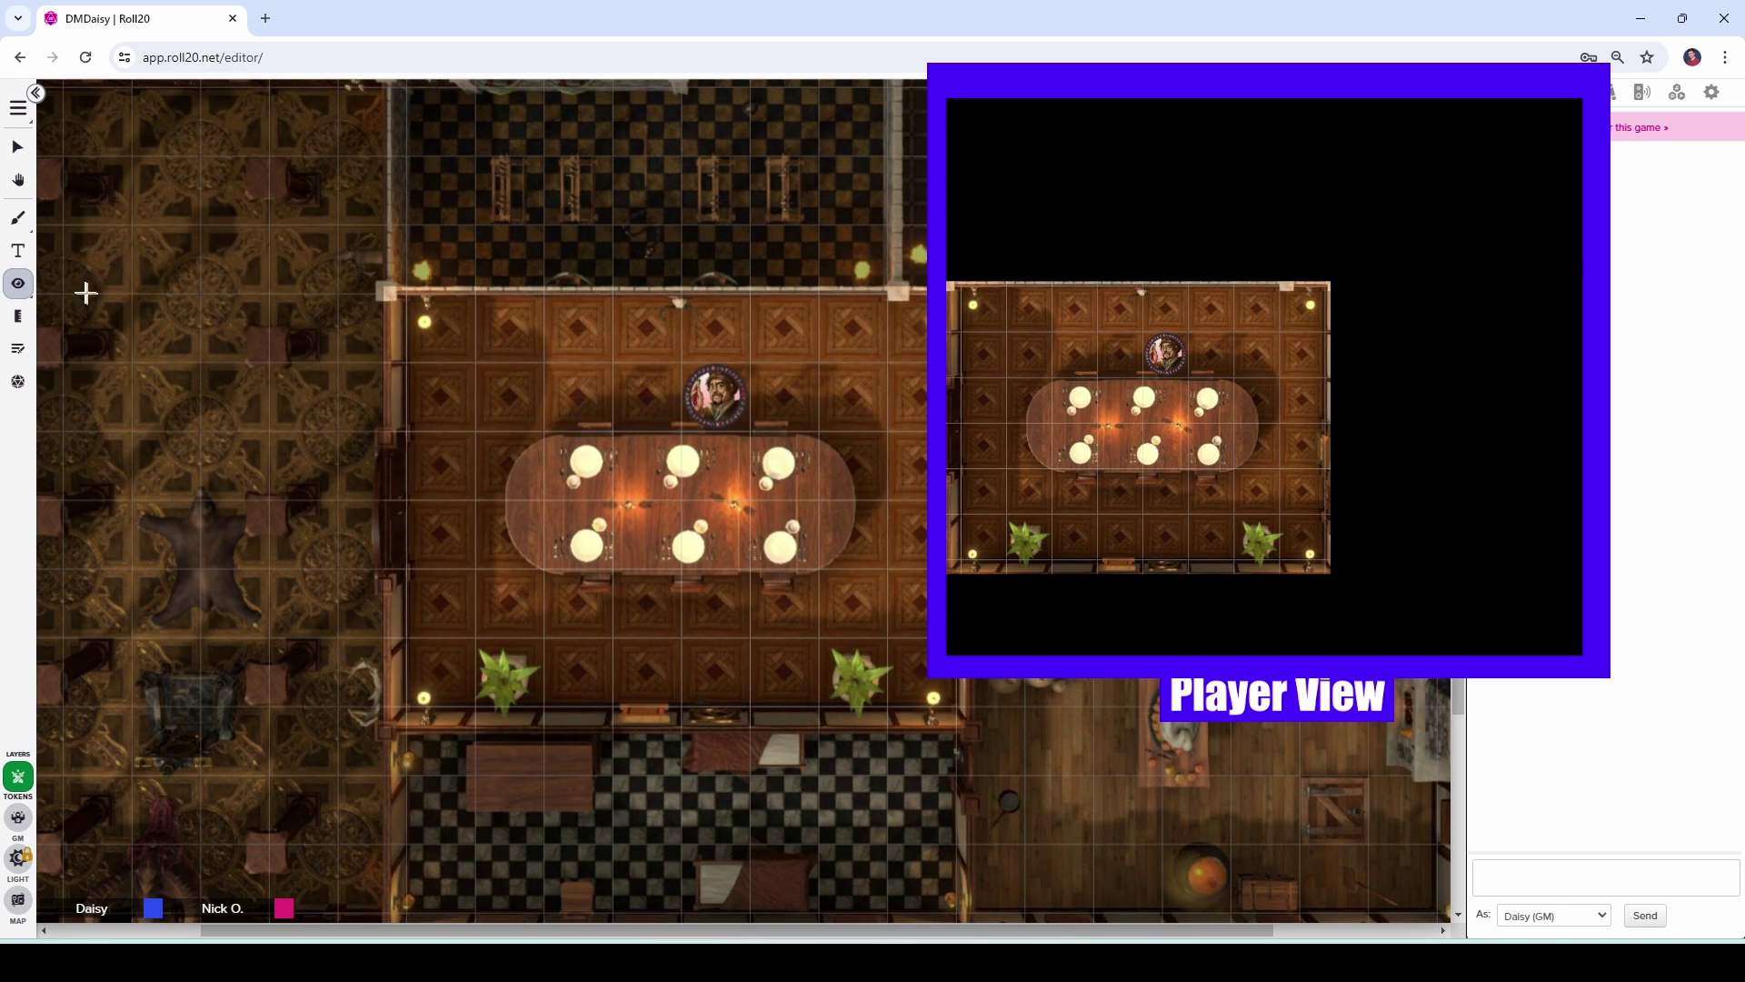
Step: Drag a Hide Areas rectangle over the dining room to re-cover it with fog
click(30, 292)
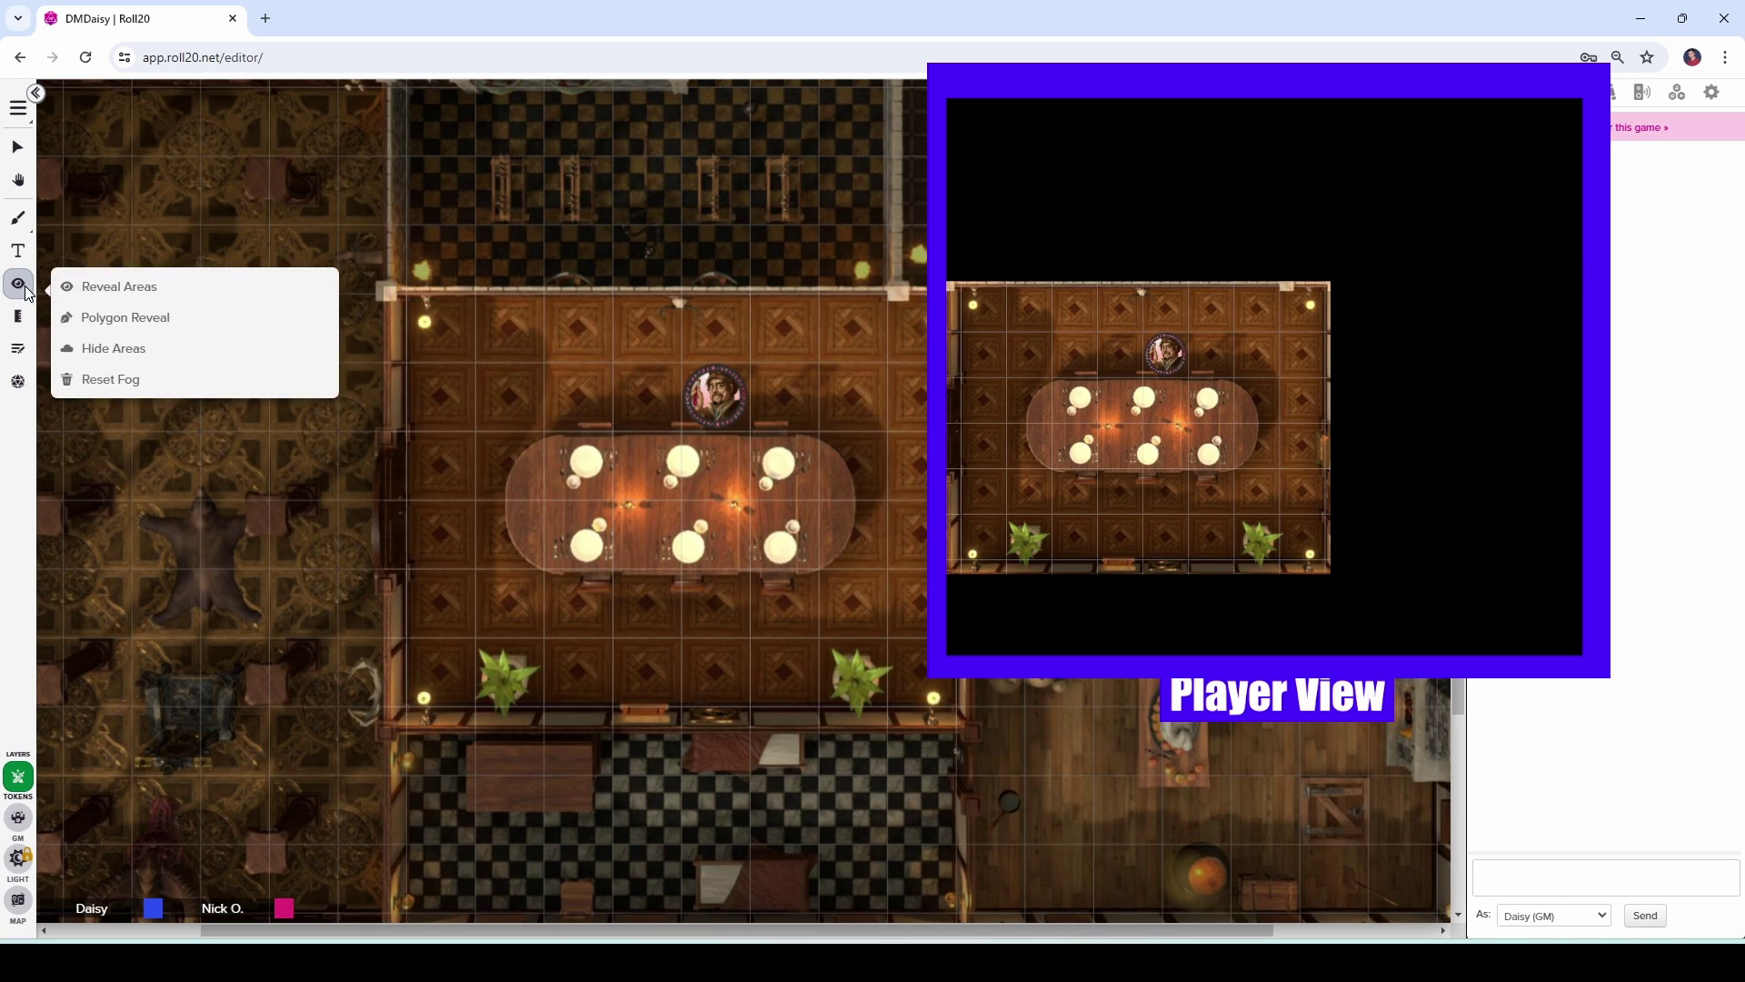
click(140, 358)
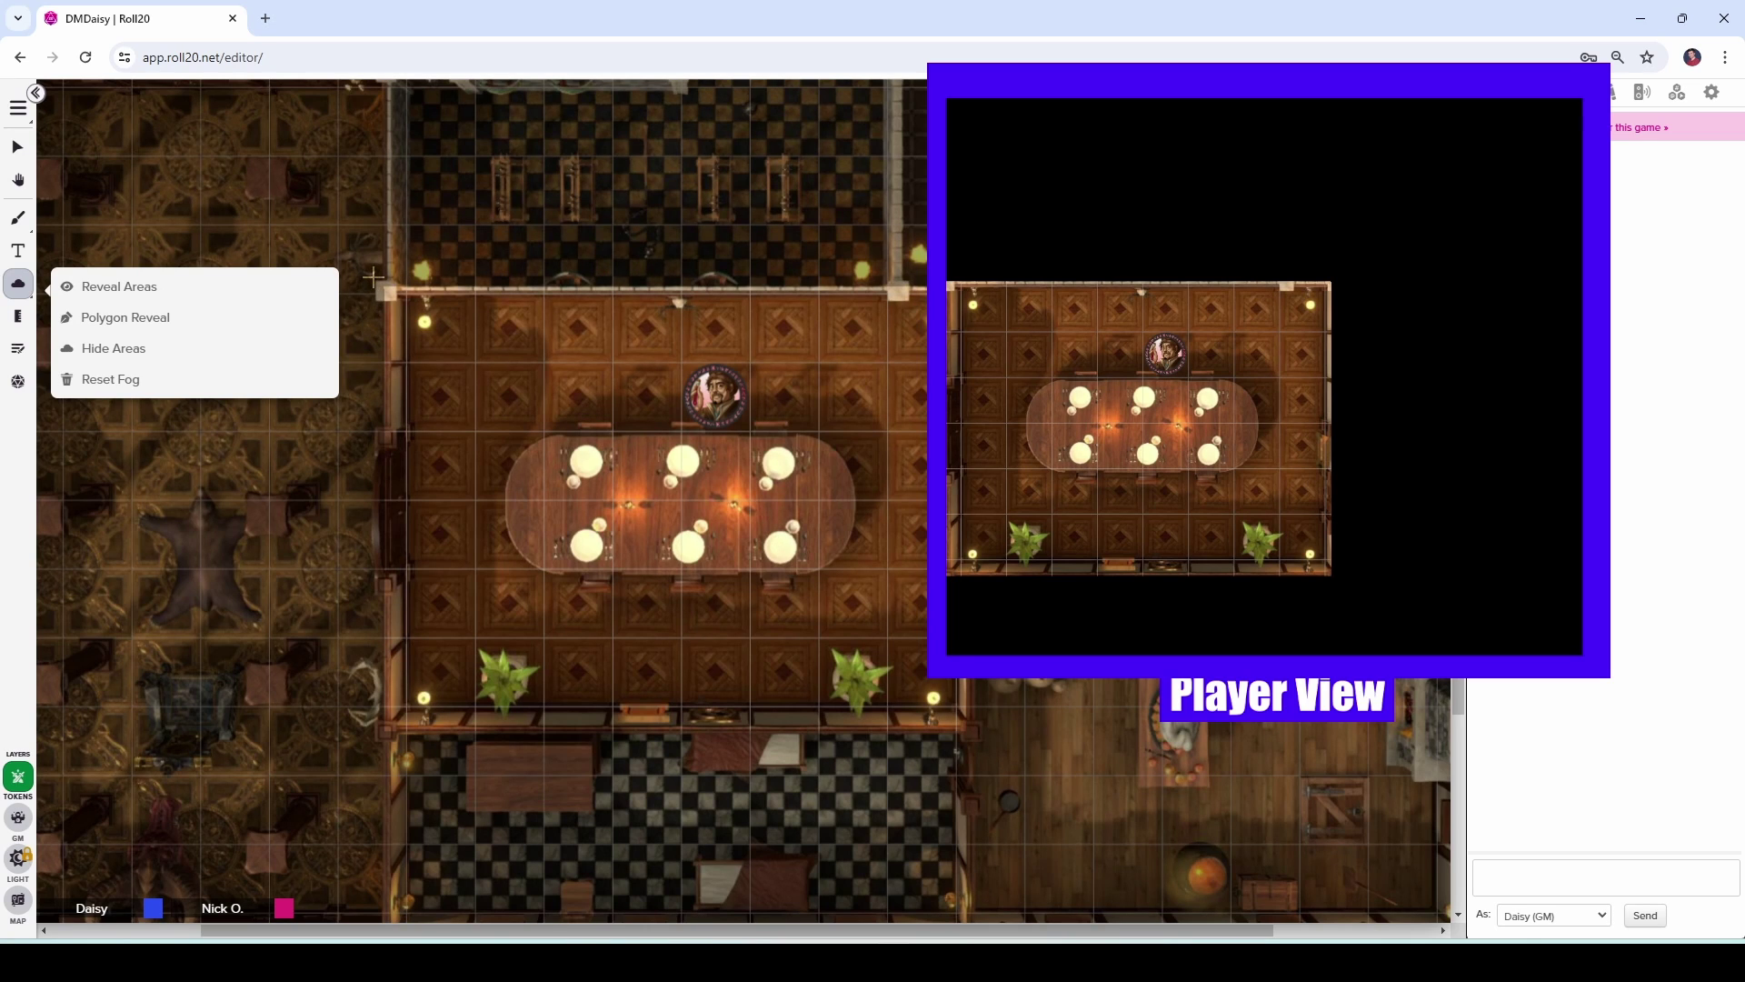
drag(373, 278, 955, 733)
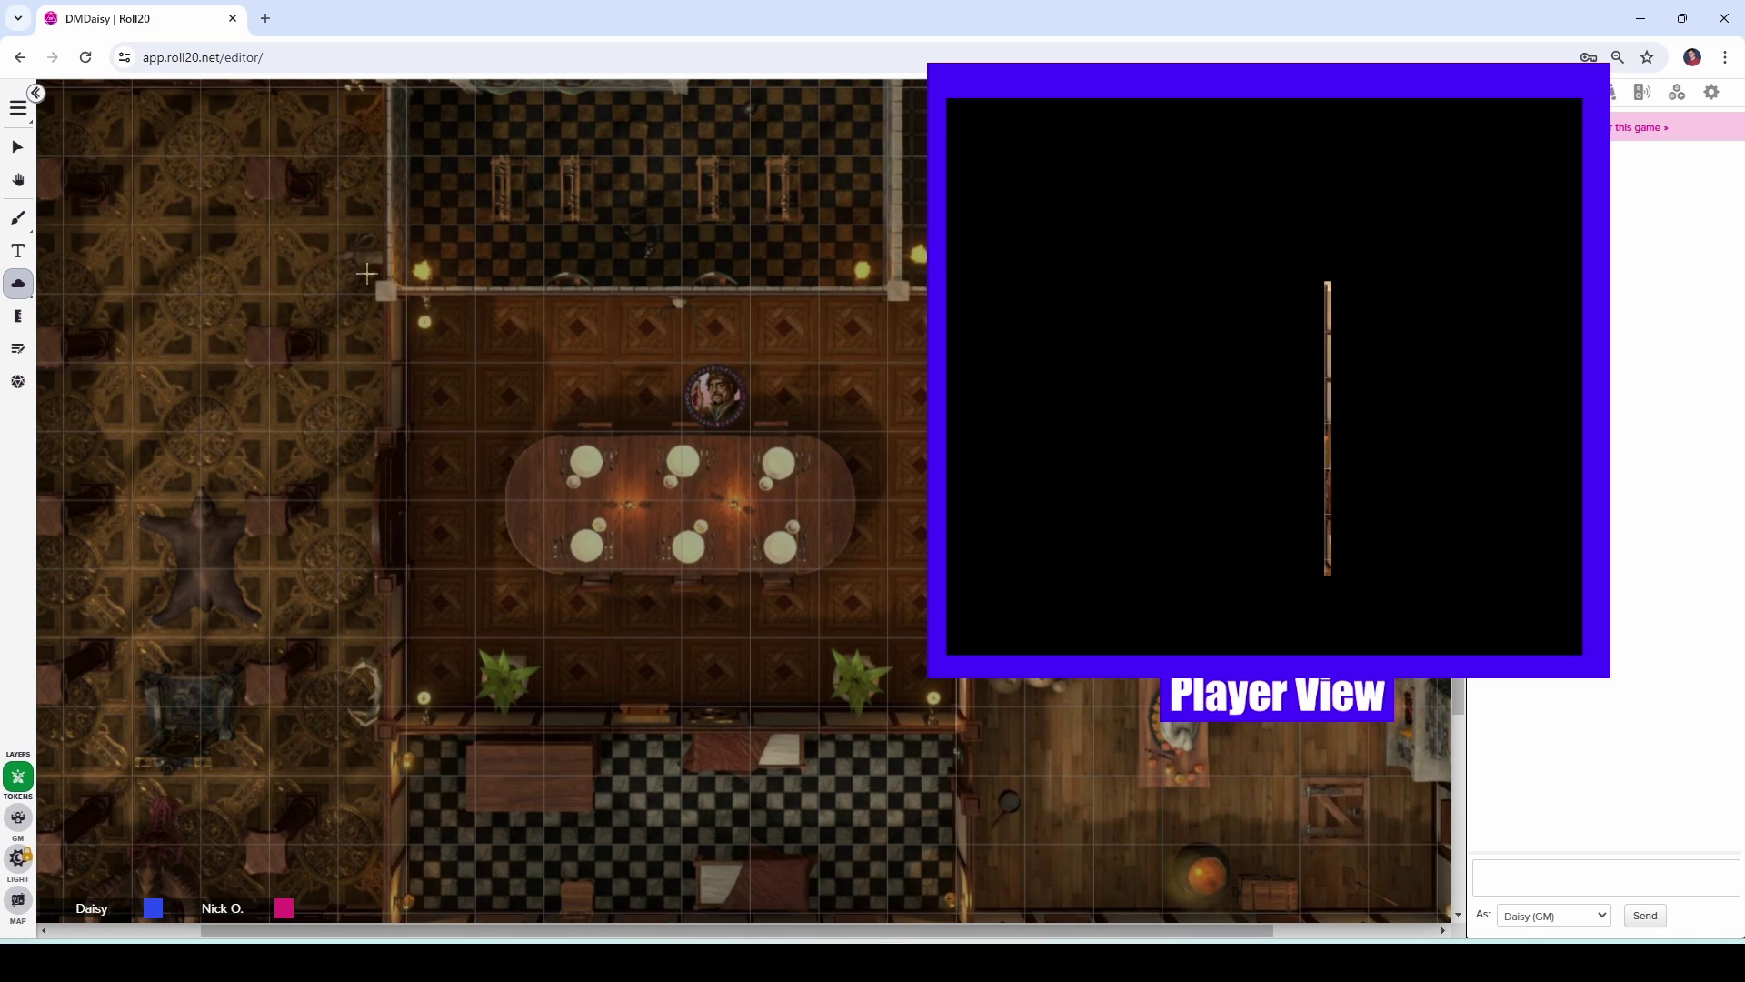
drag(374, 273, 989, 743)
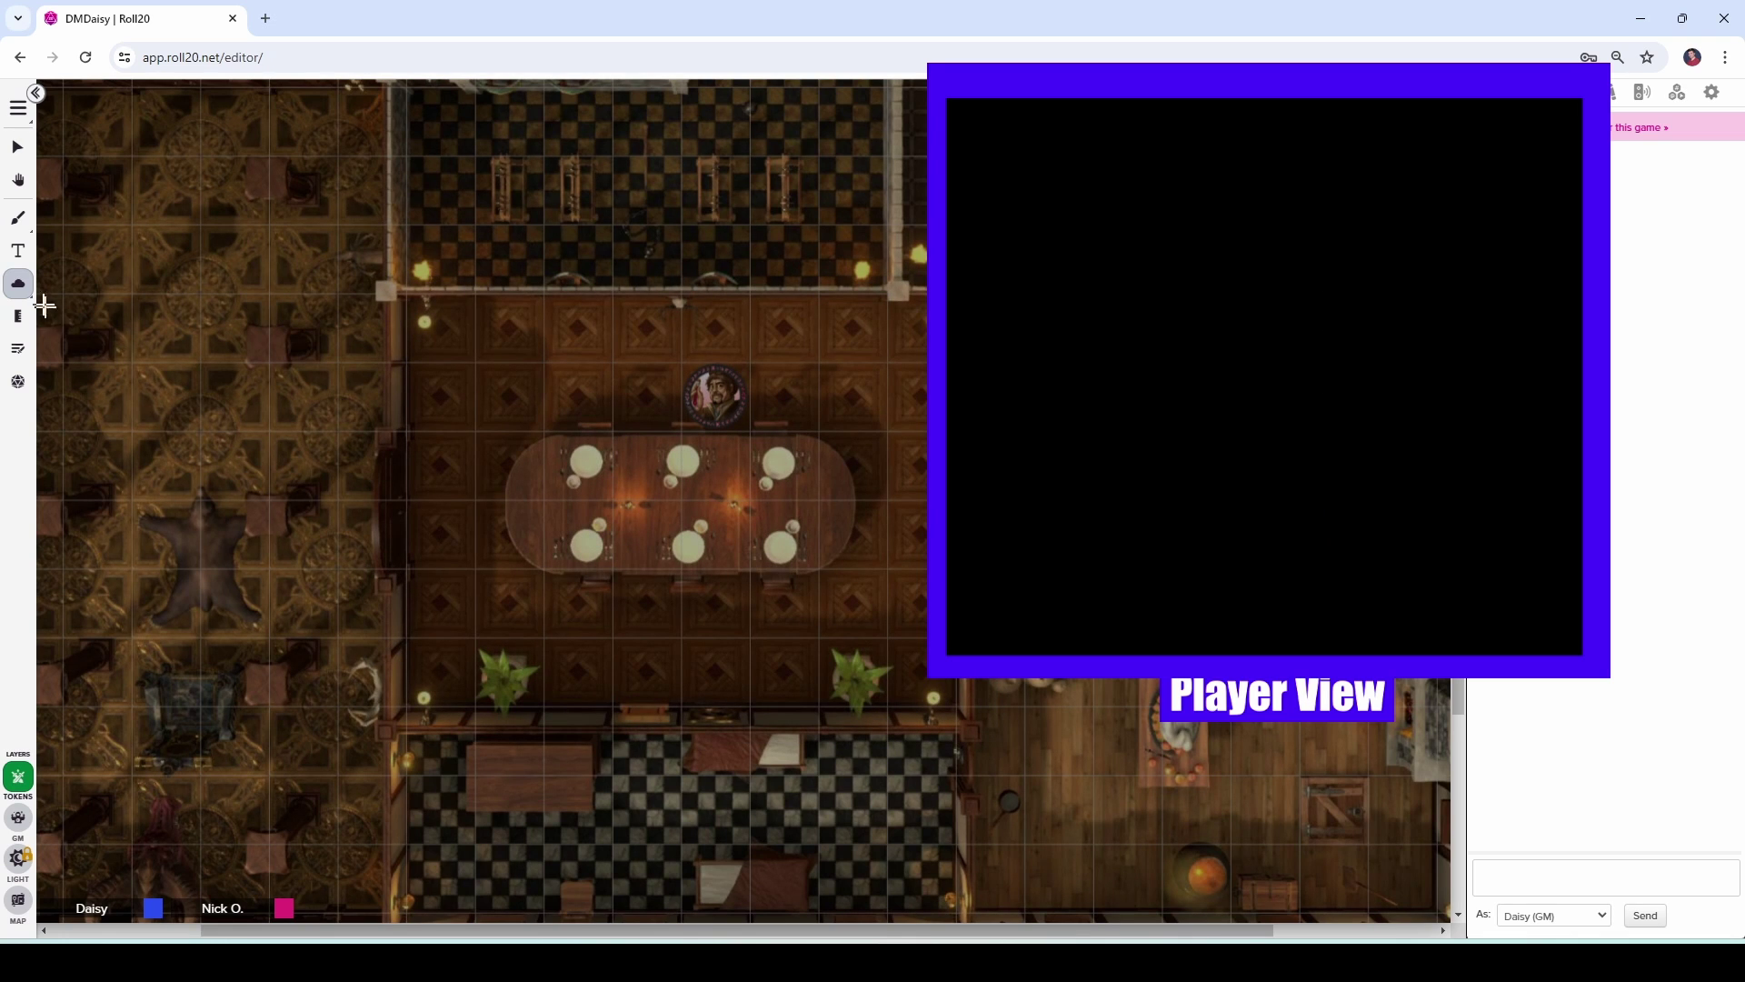
Step: Polygon-reveal a wedge from the room's upper-left corner down the wall to the table's edge
click(18, 284)
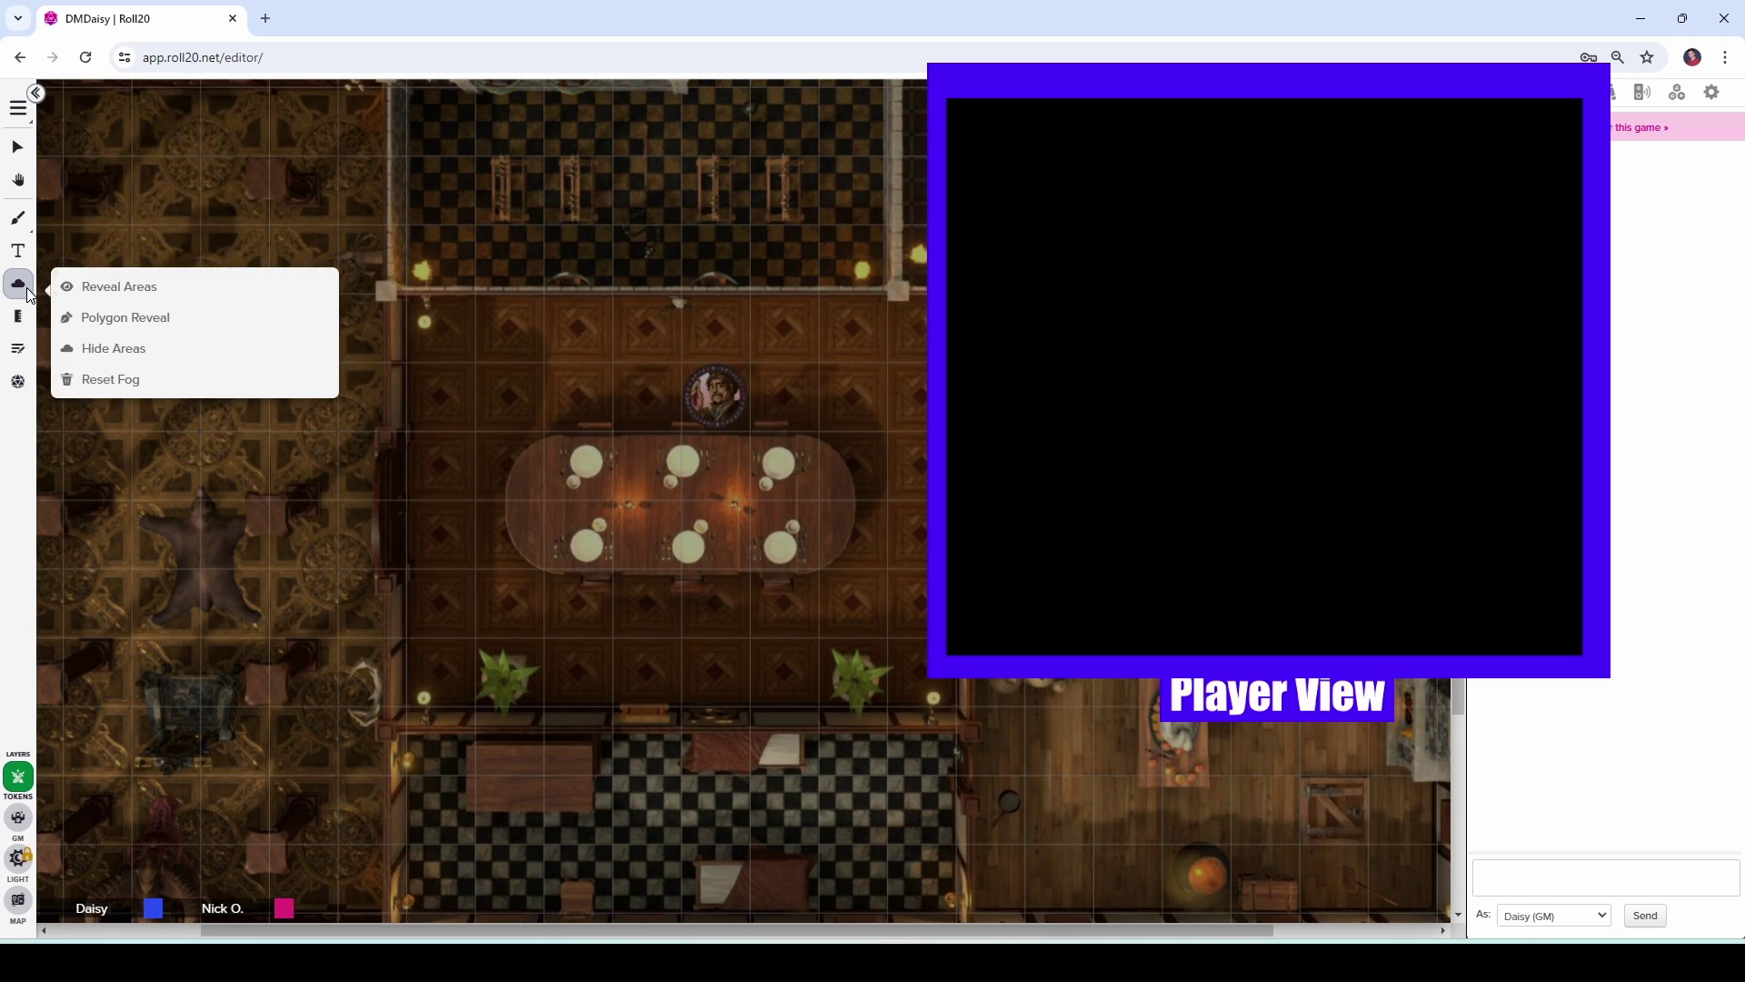
click(179, 328)
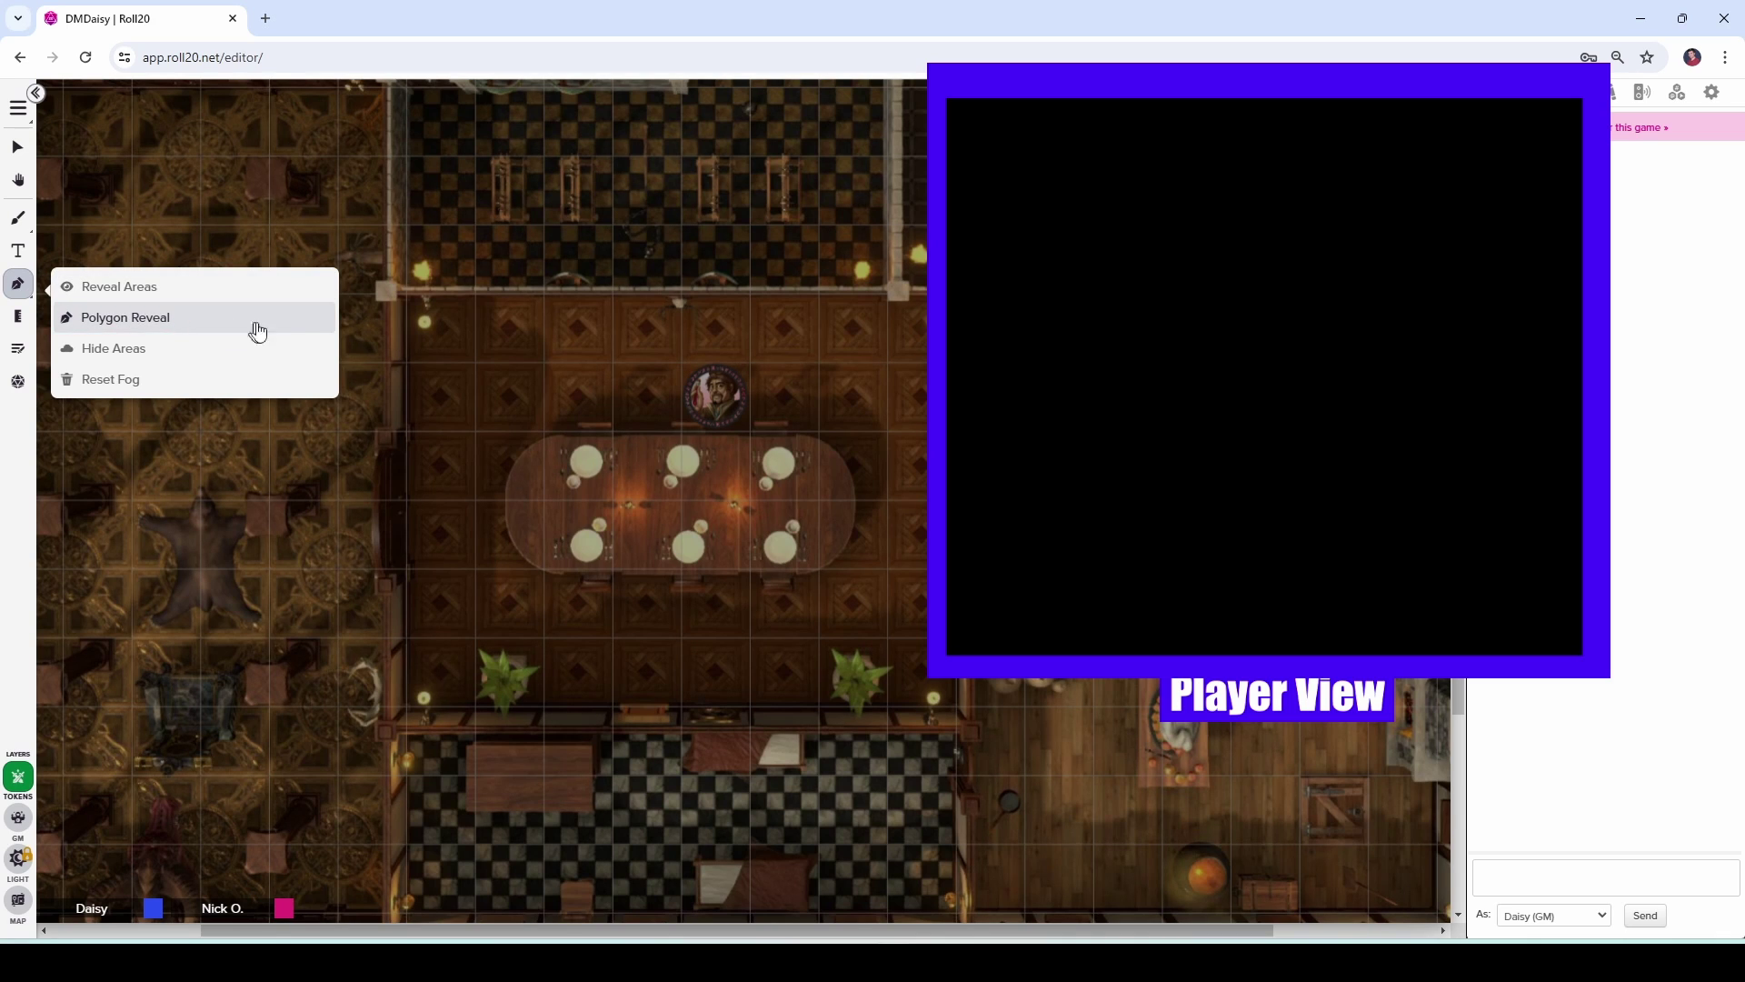
click(391, 291)
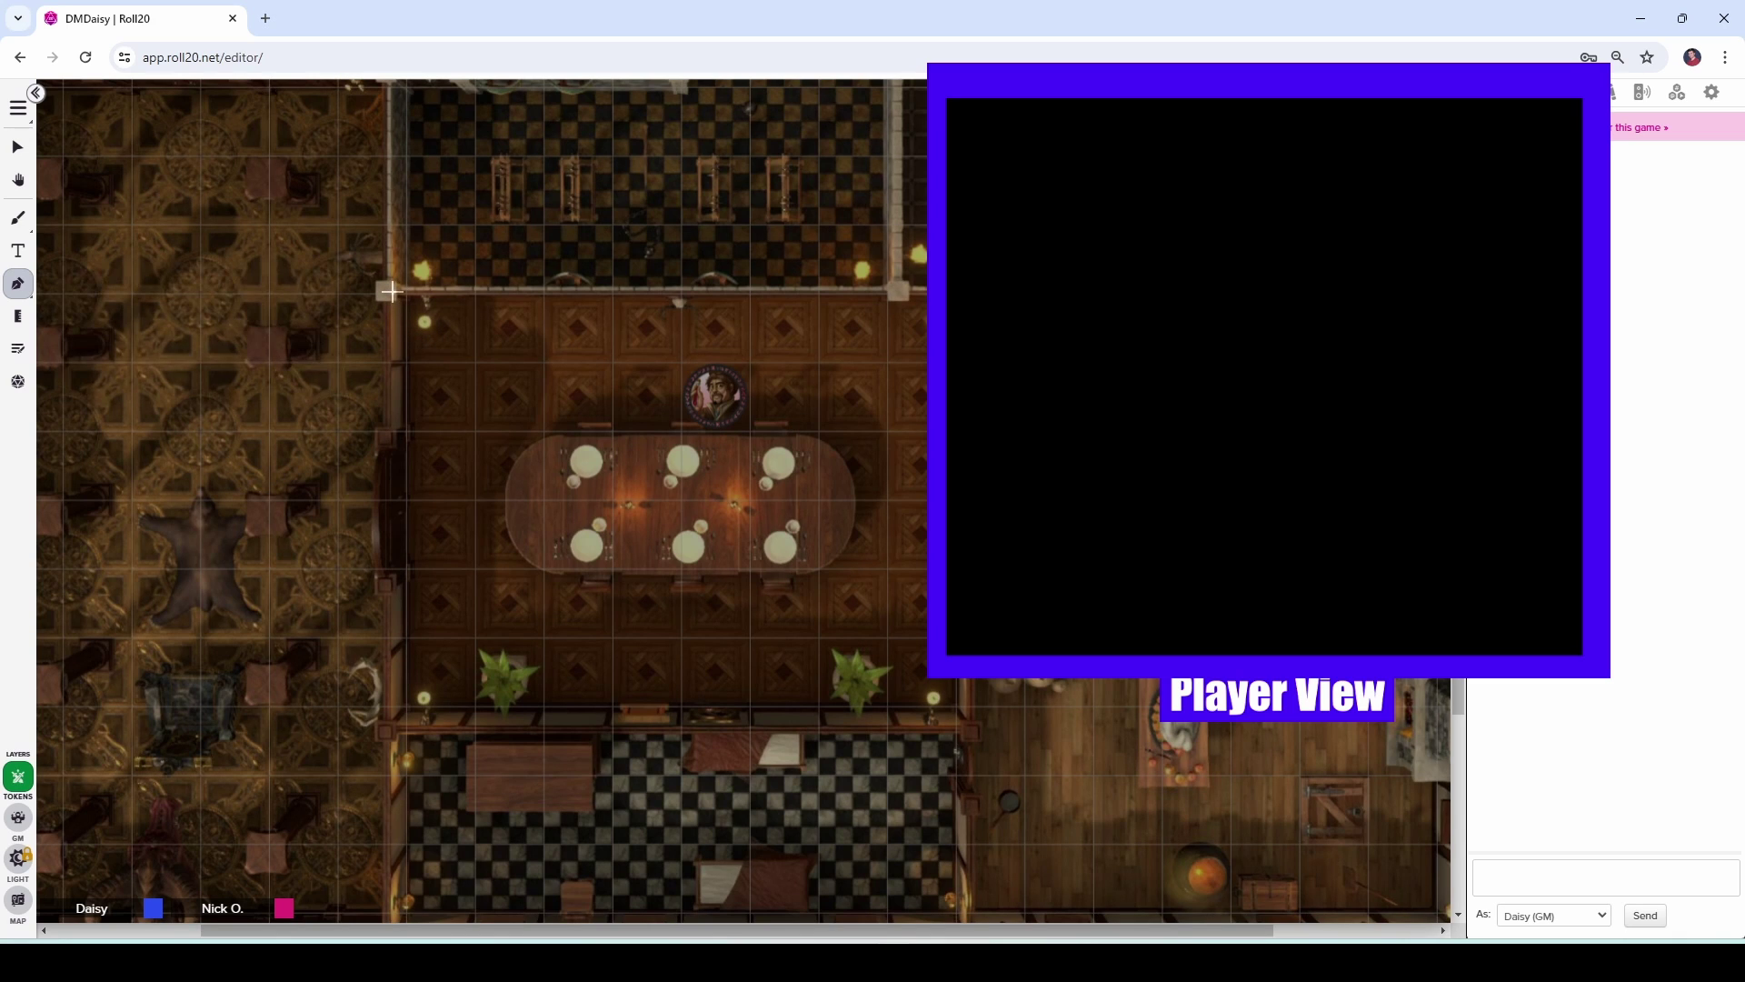
click(411, 503)
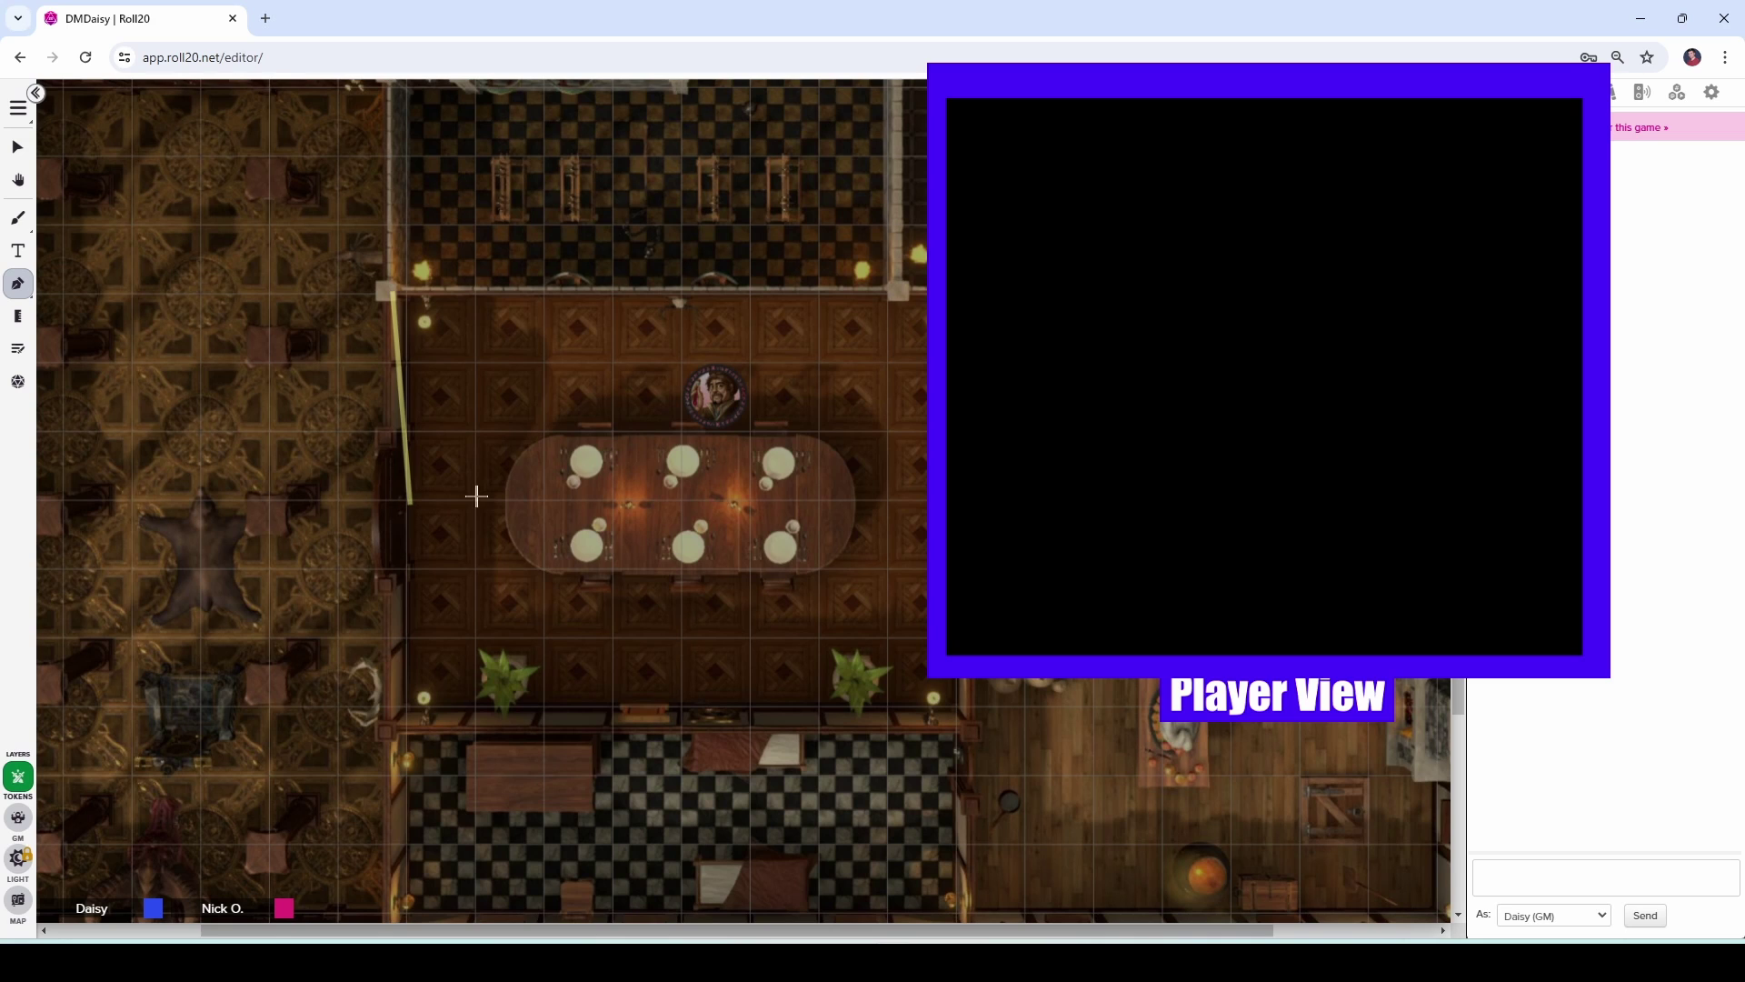
click(550, 500)
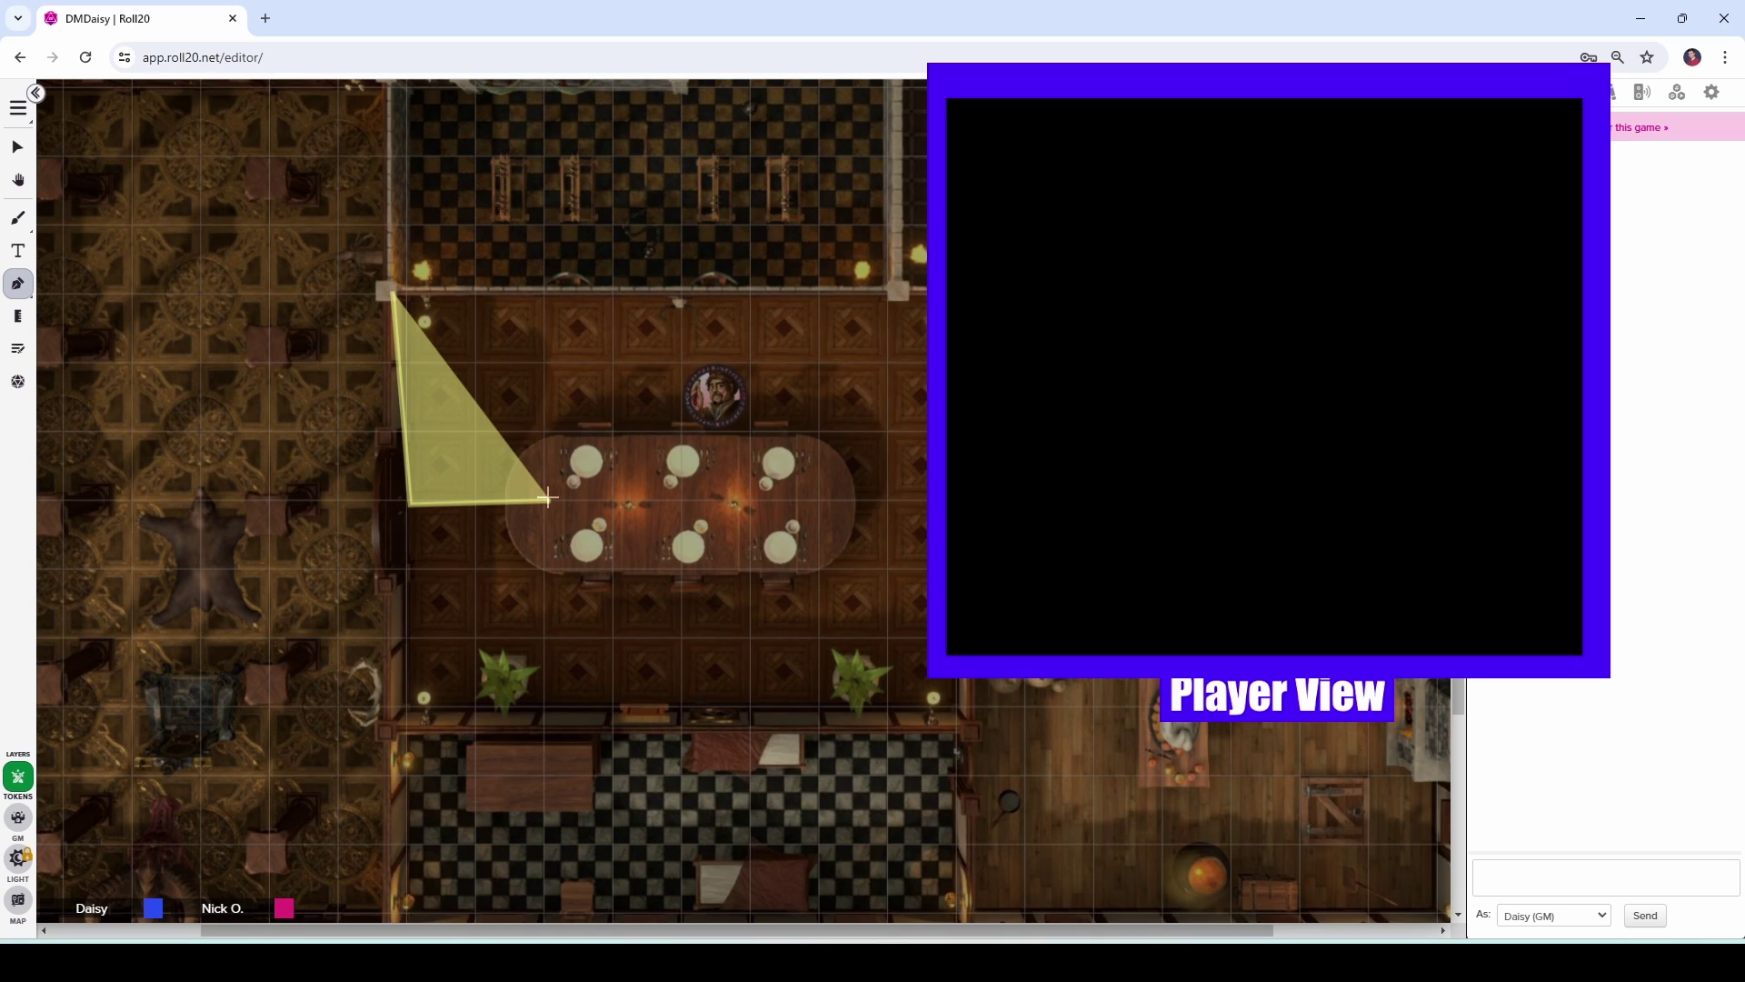
click(609, 428)
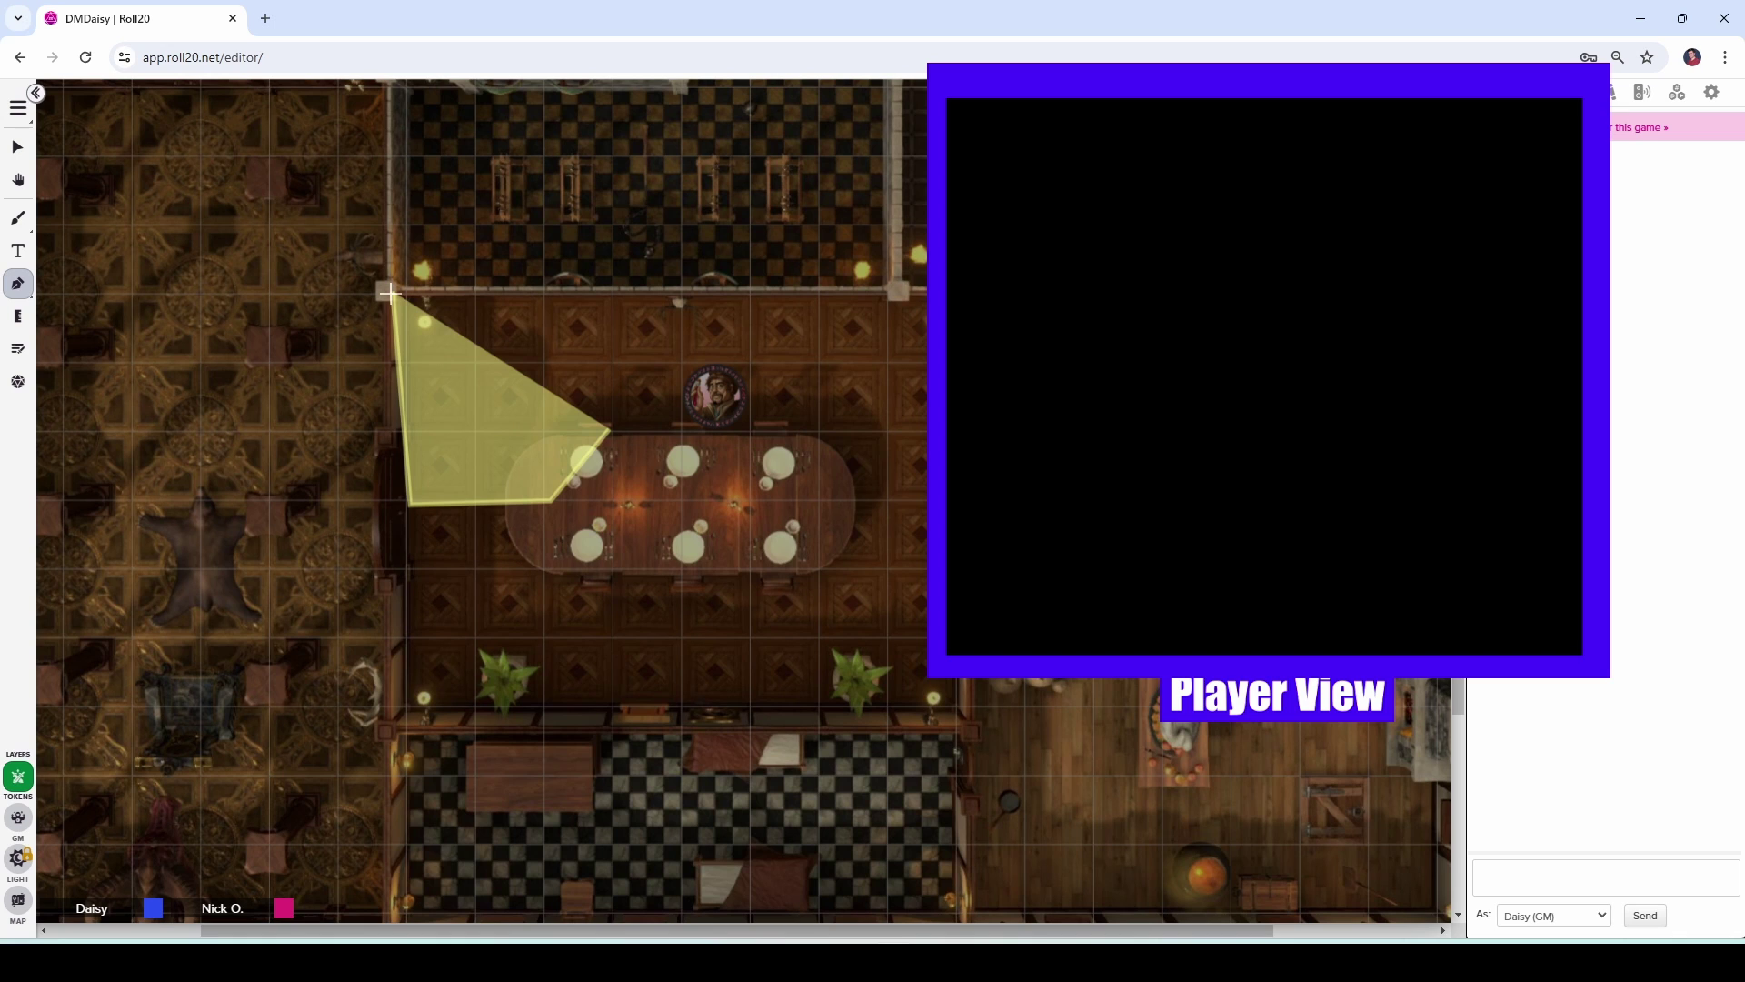
double_click(608, 427)
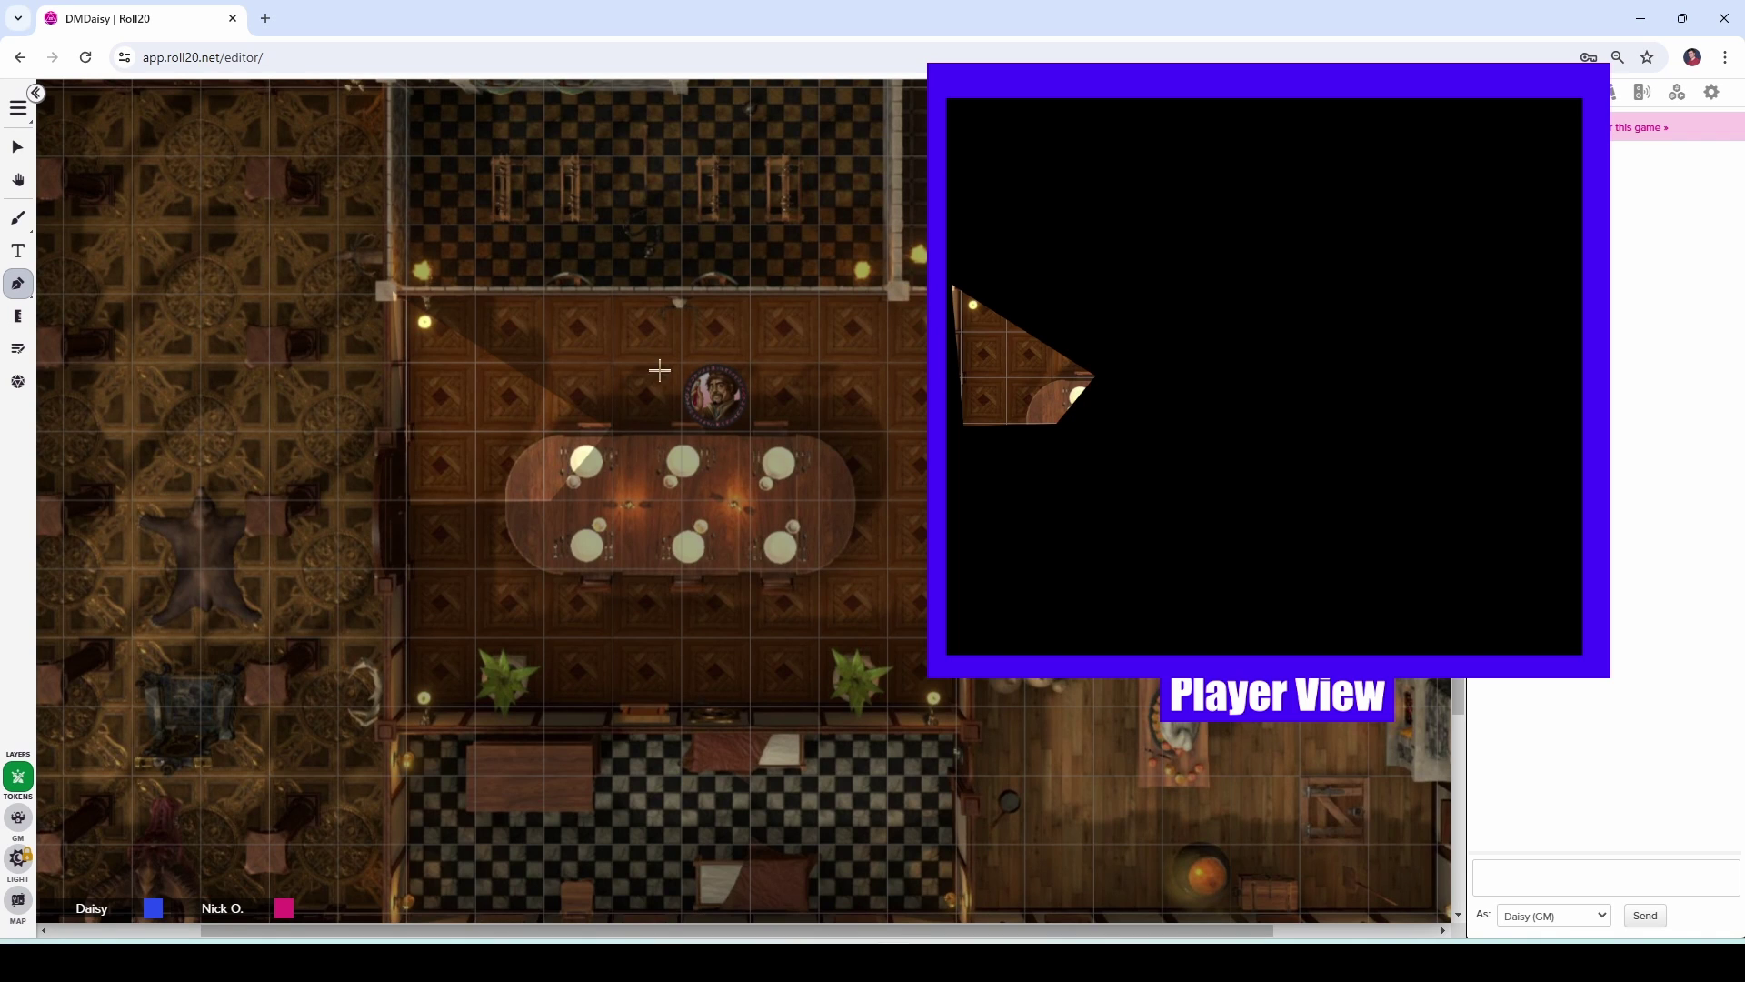
click(770, 333)
click(807, 400)
click(766, 491)
click(672, 464)
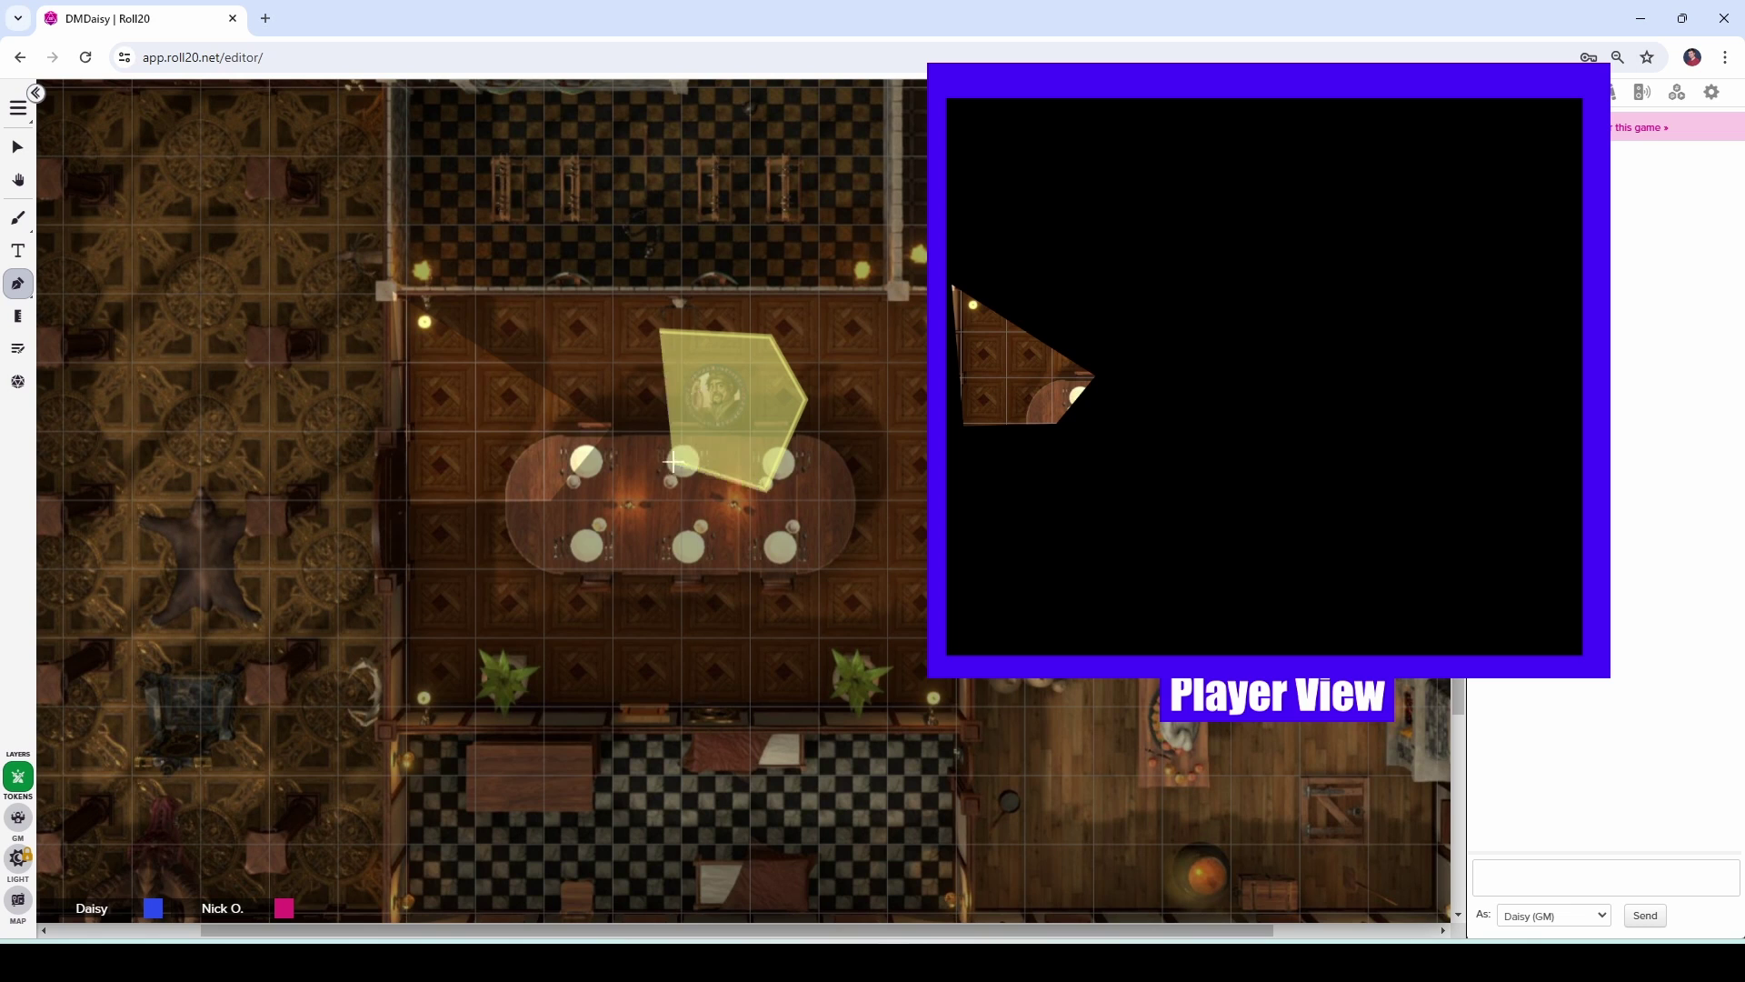
click(661, 332)
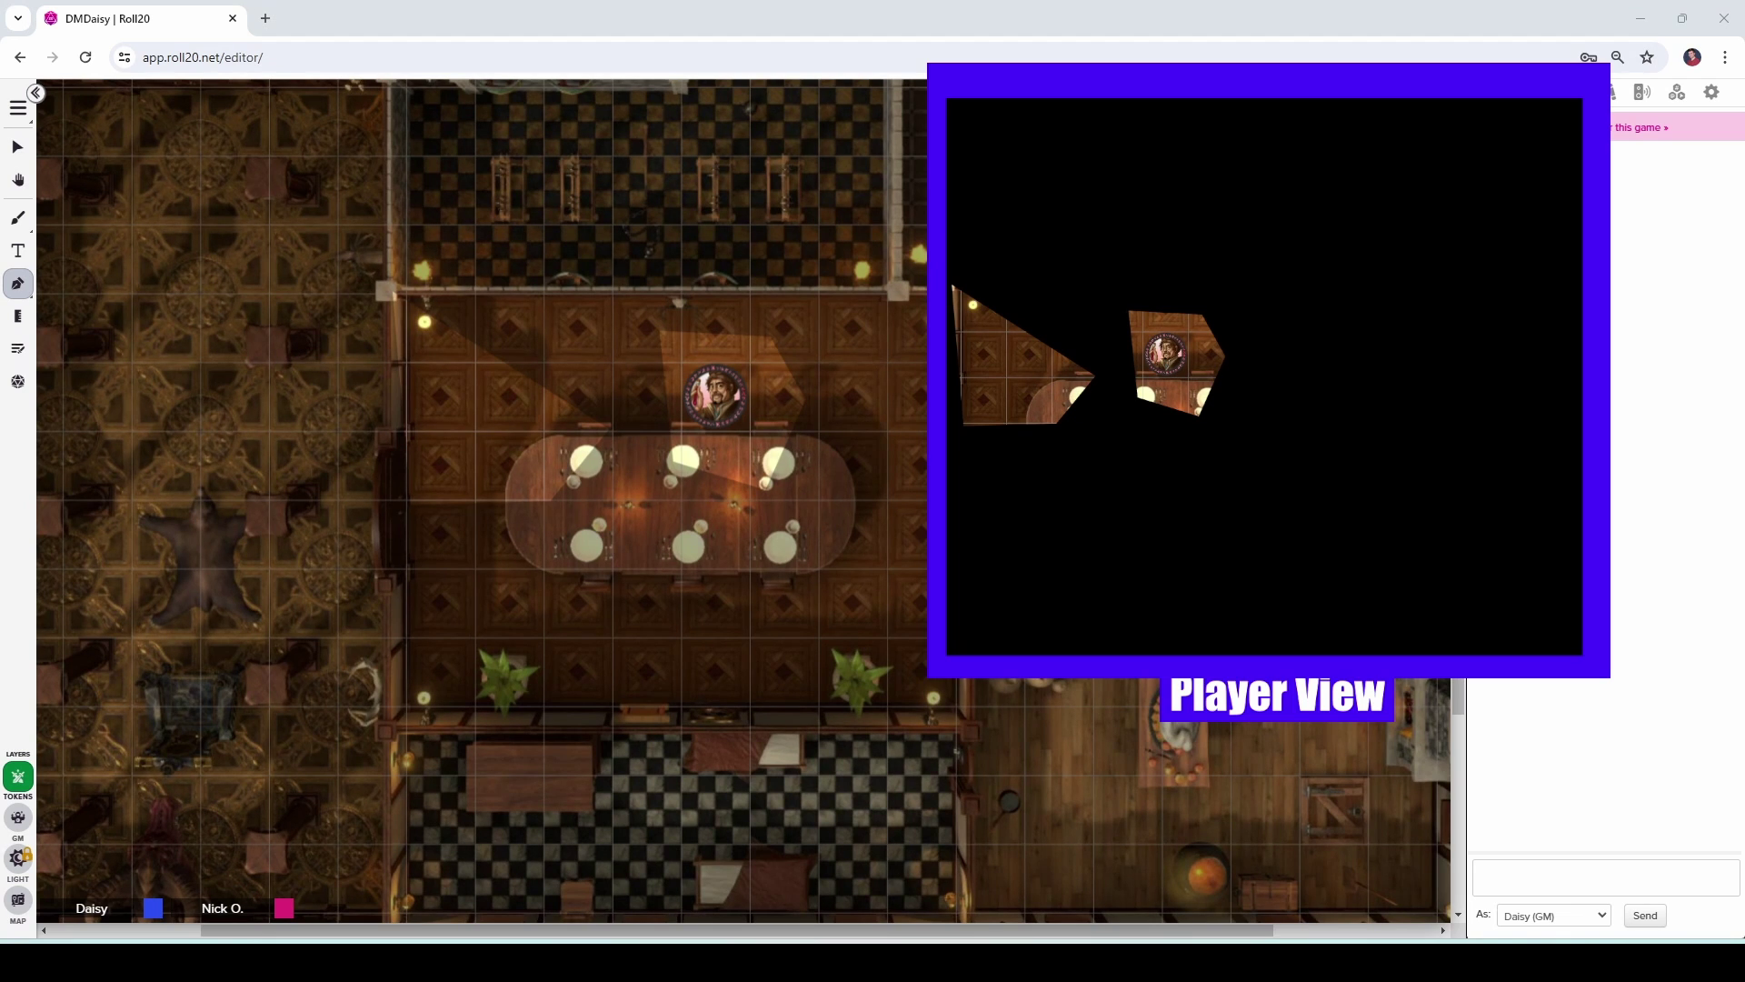
click(20, 300)
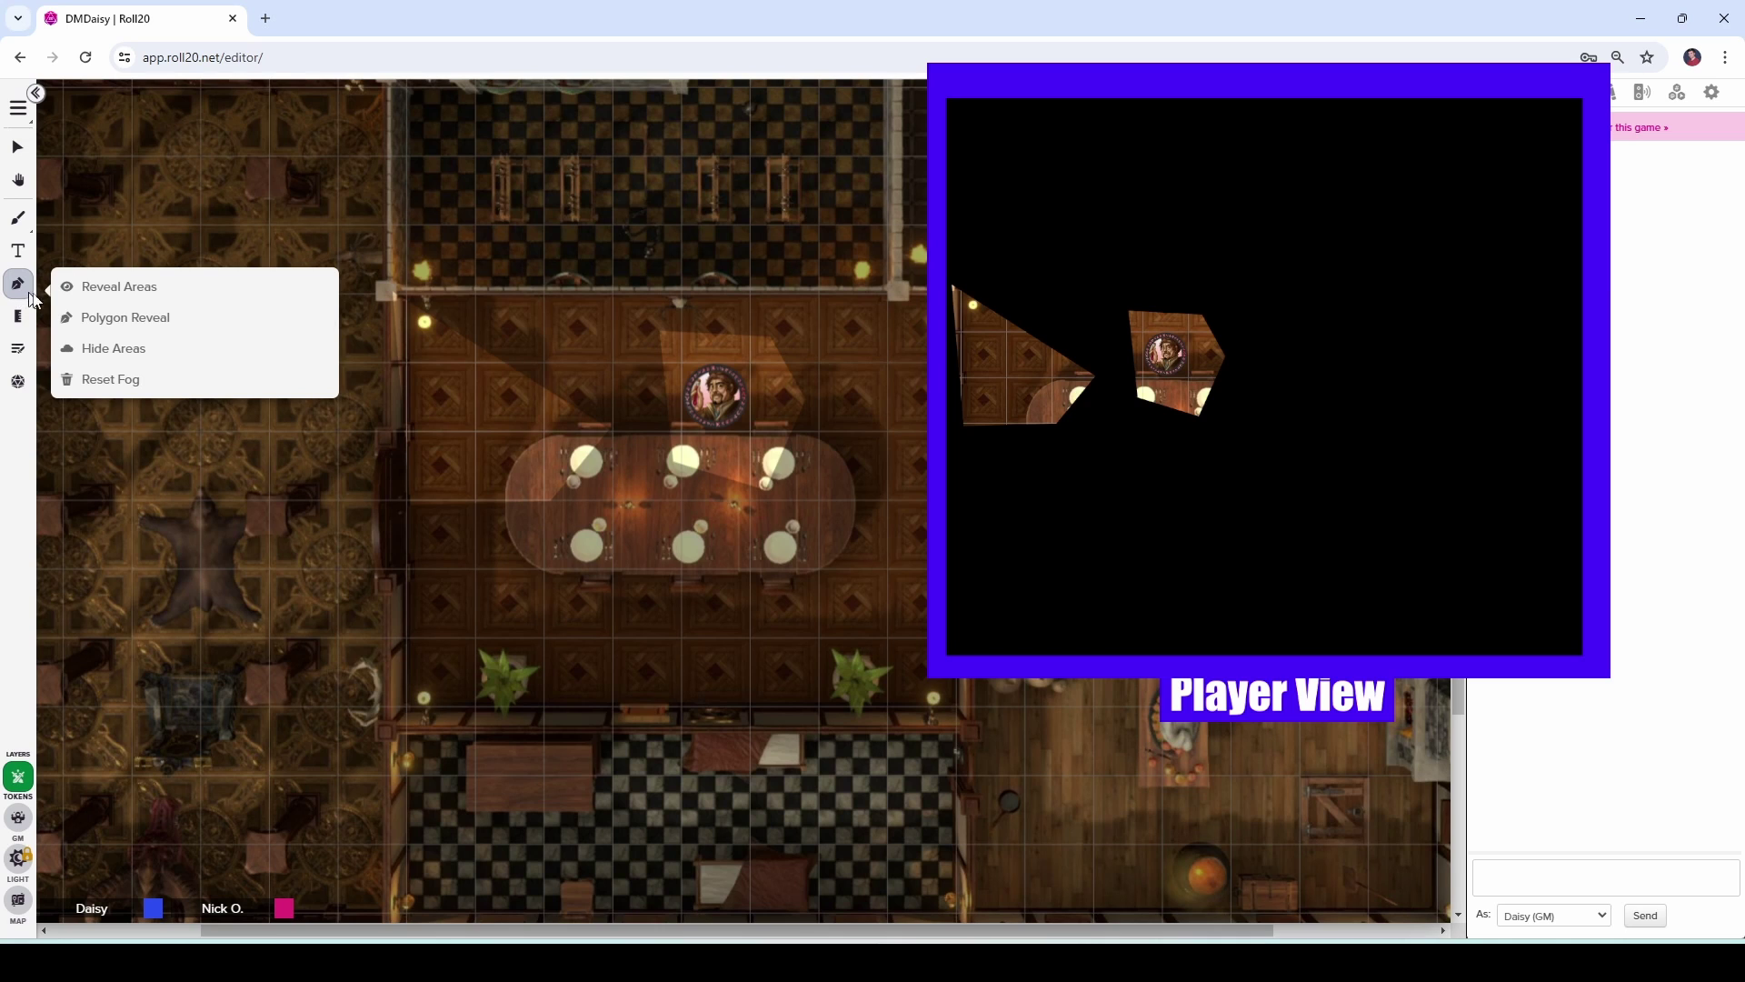
click(169, 361)
drag(638, 312, 810, 500)
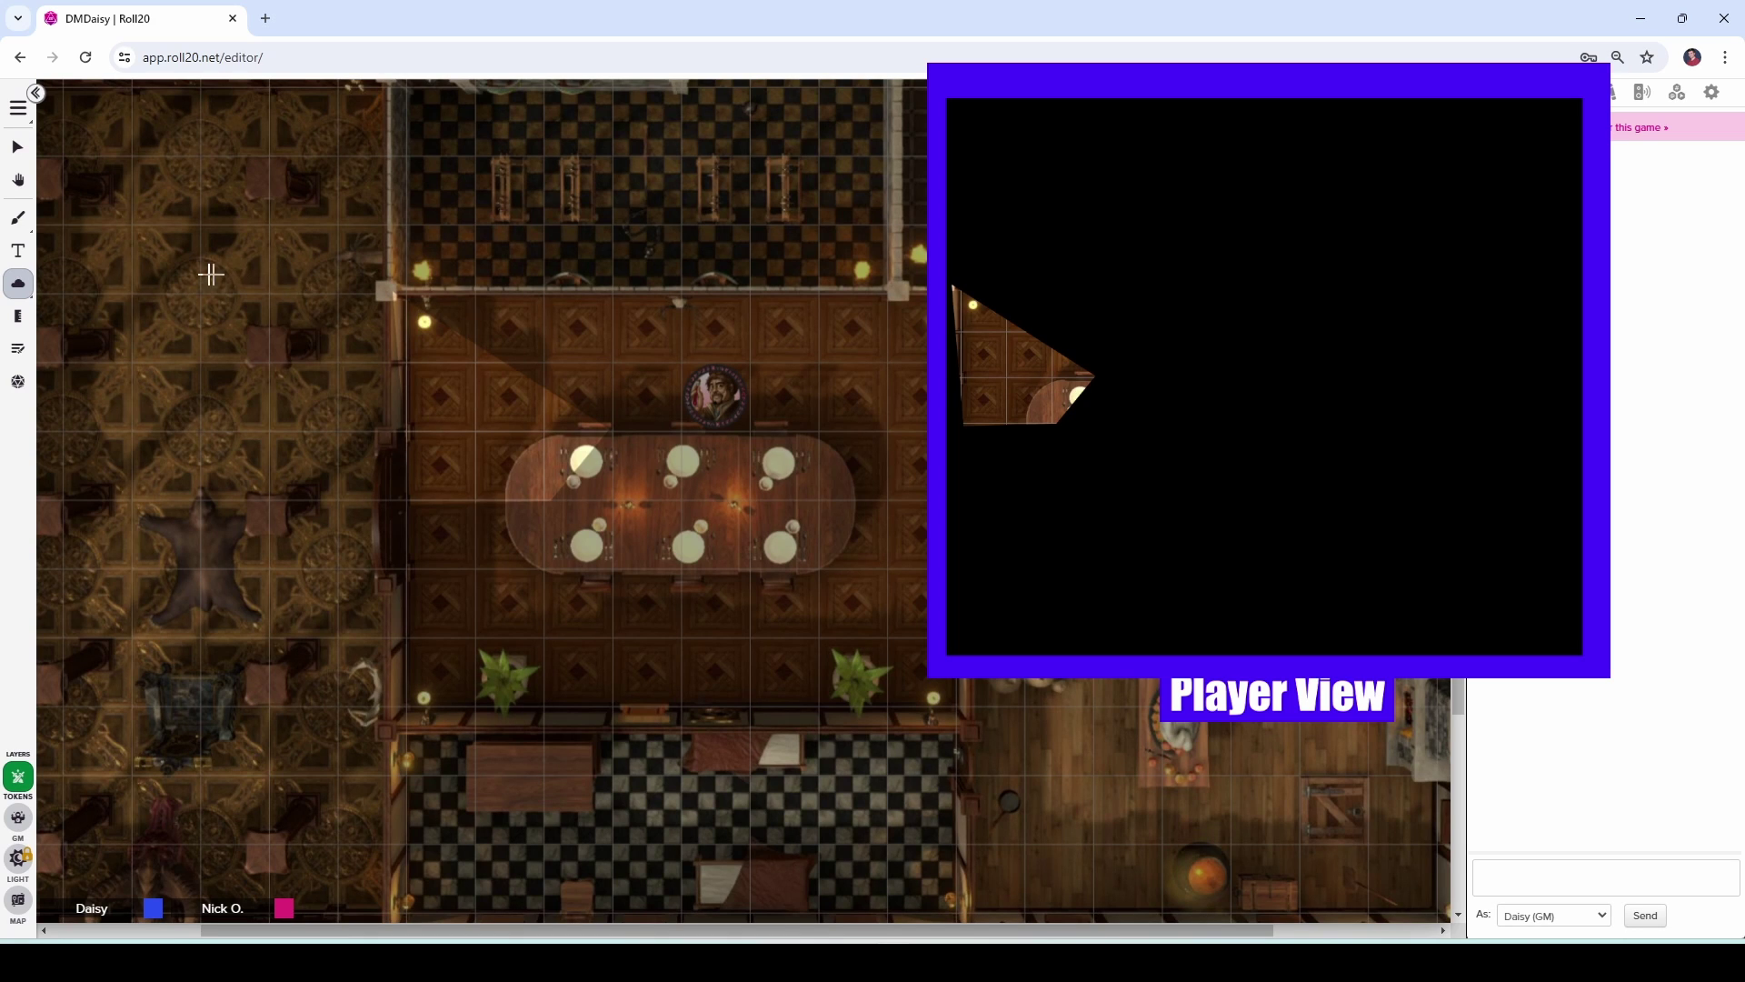
click(30, 291)
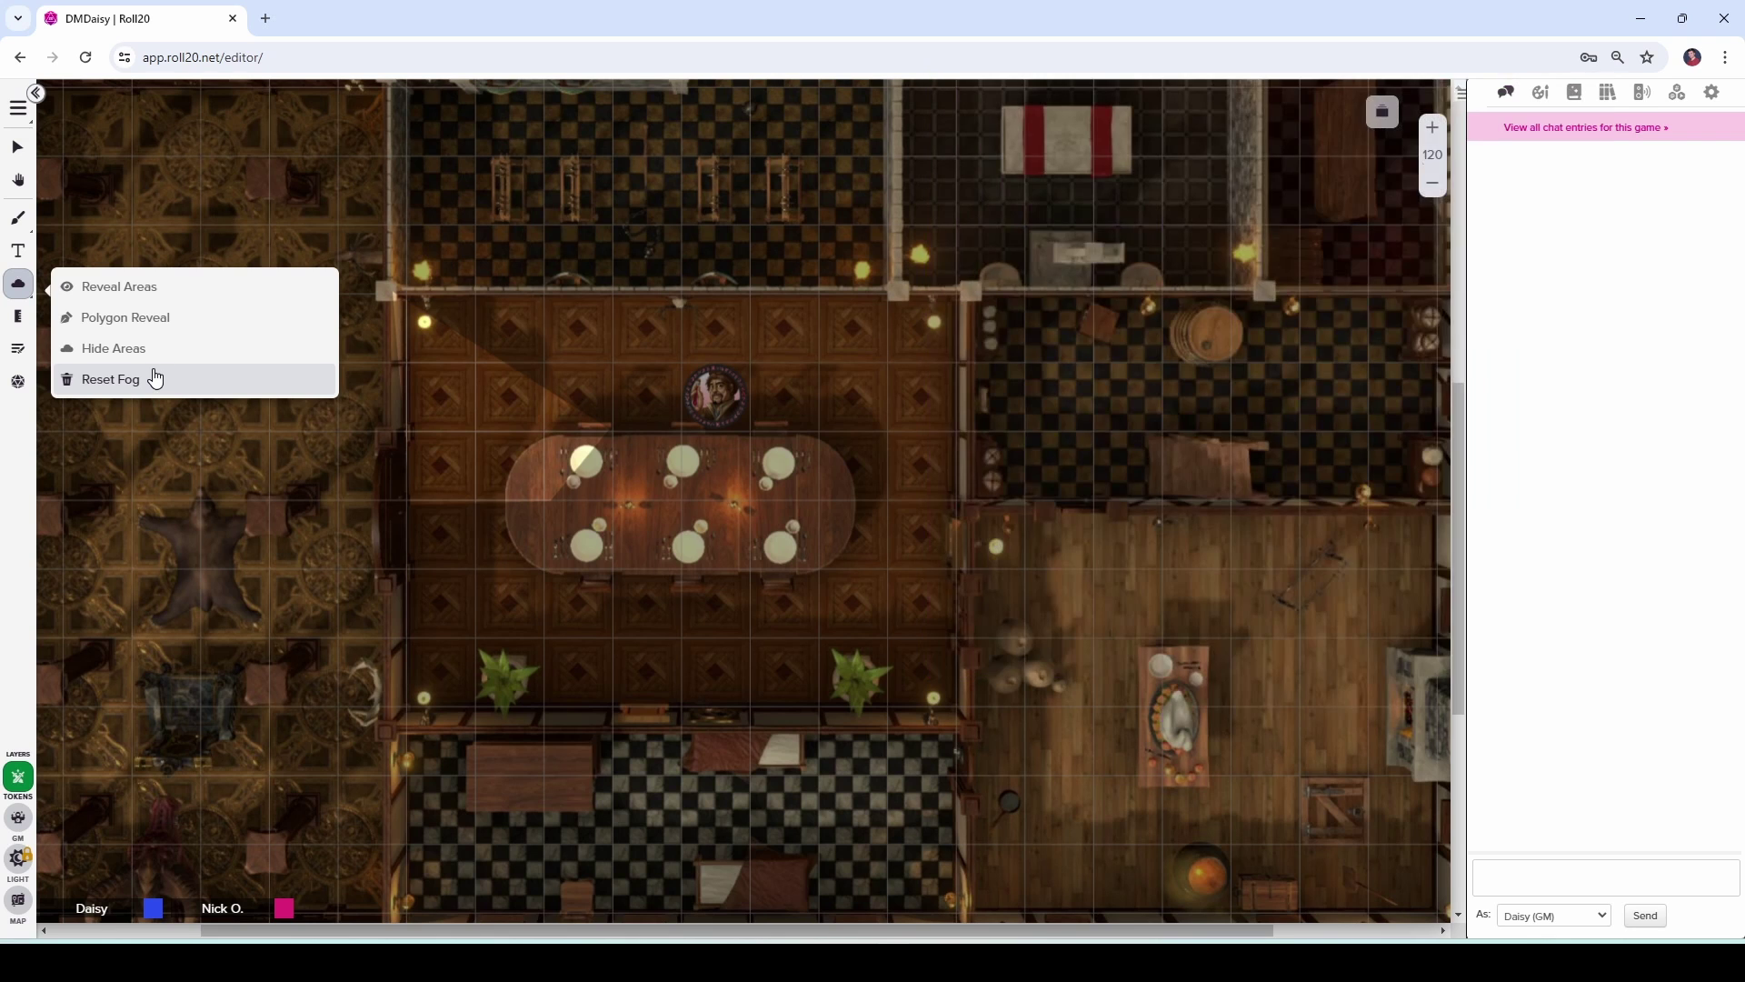
Step: Reset Fog and confirm, erasing every revealed area on the map
click(156, 378)
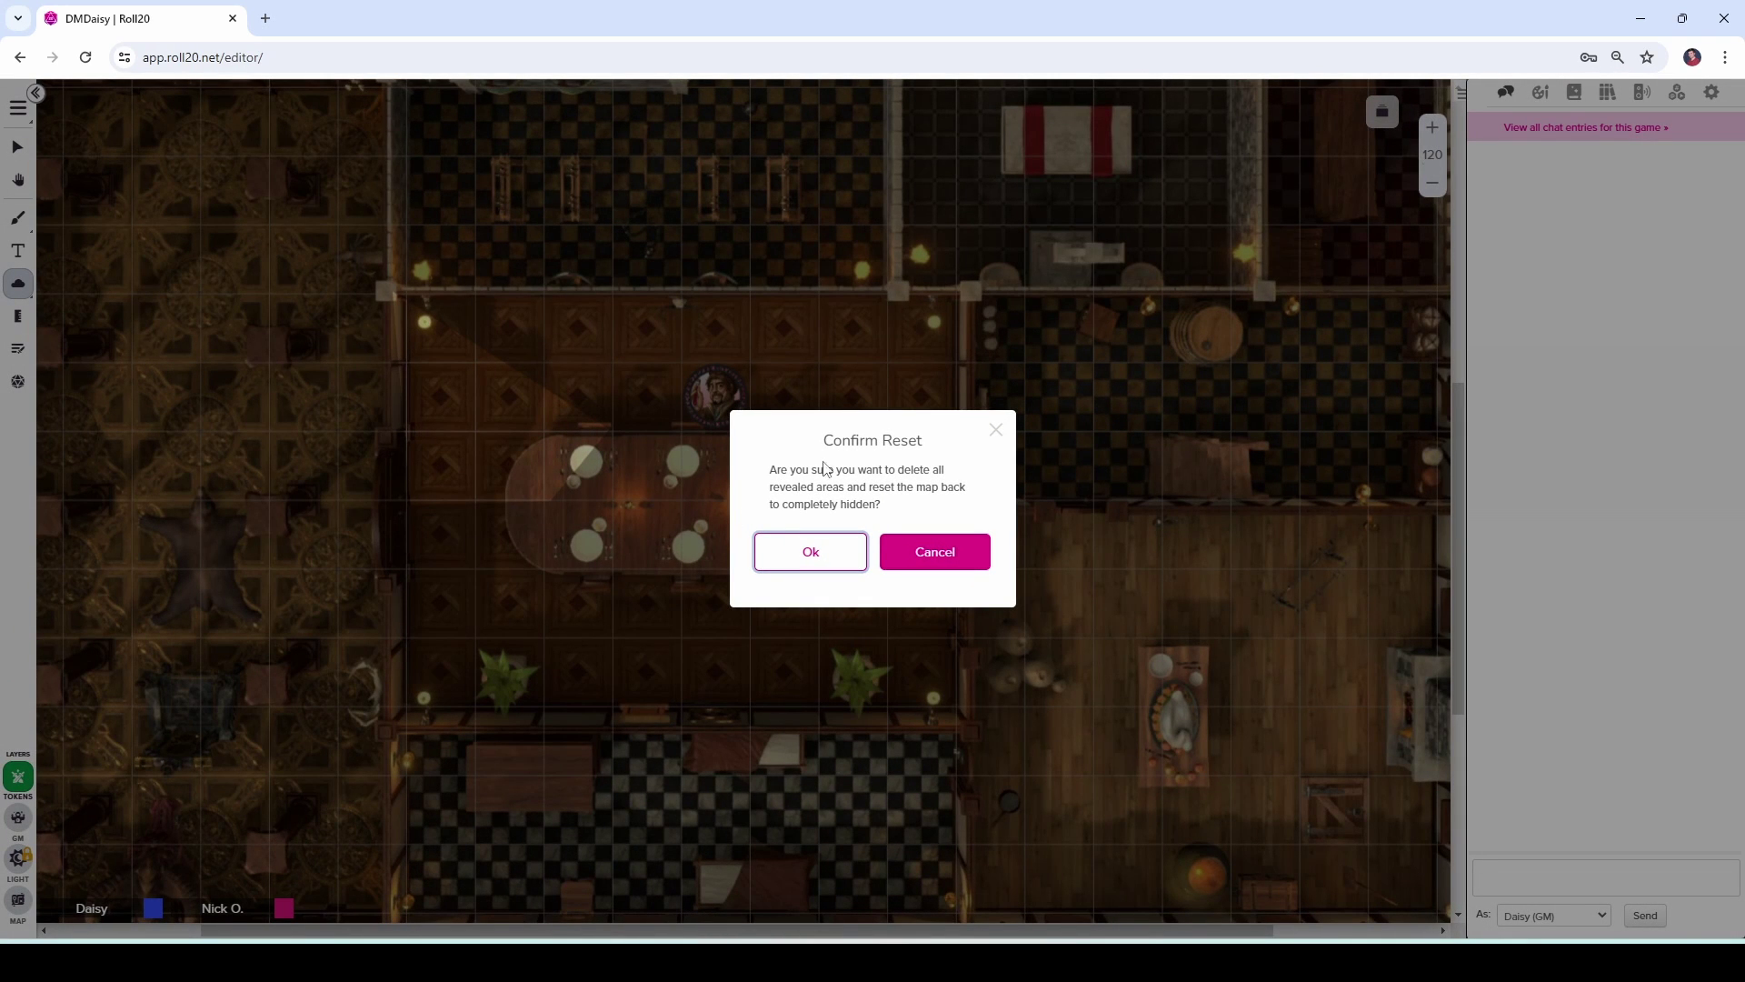
click(824, 554)
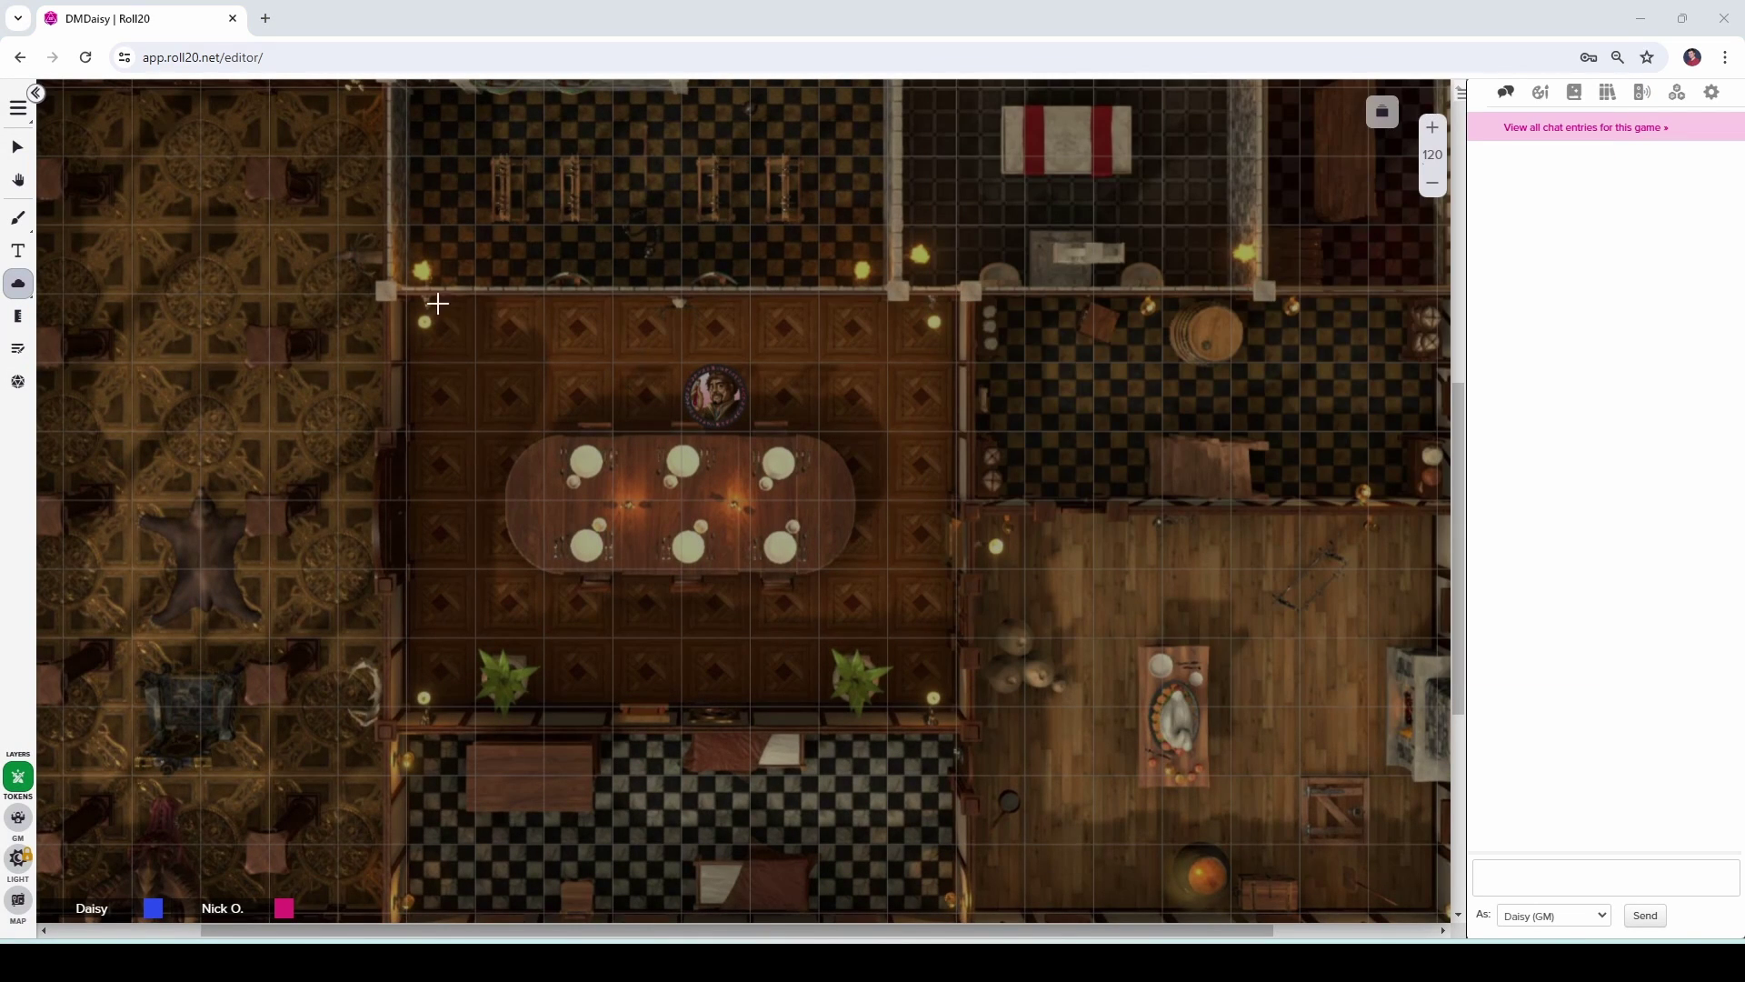
click(22, 286)
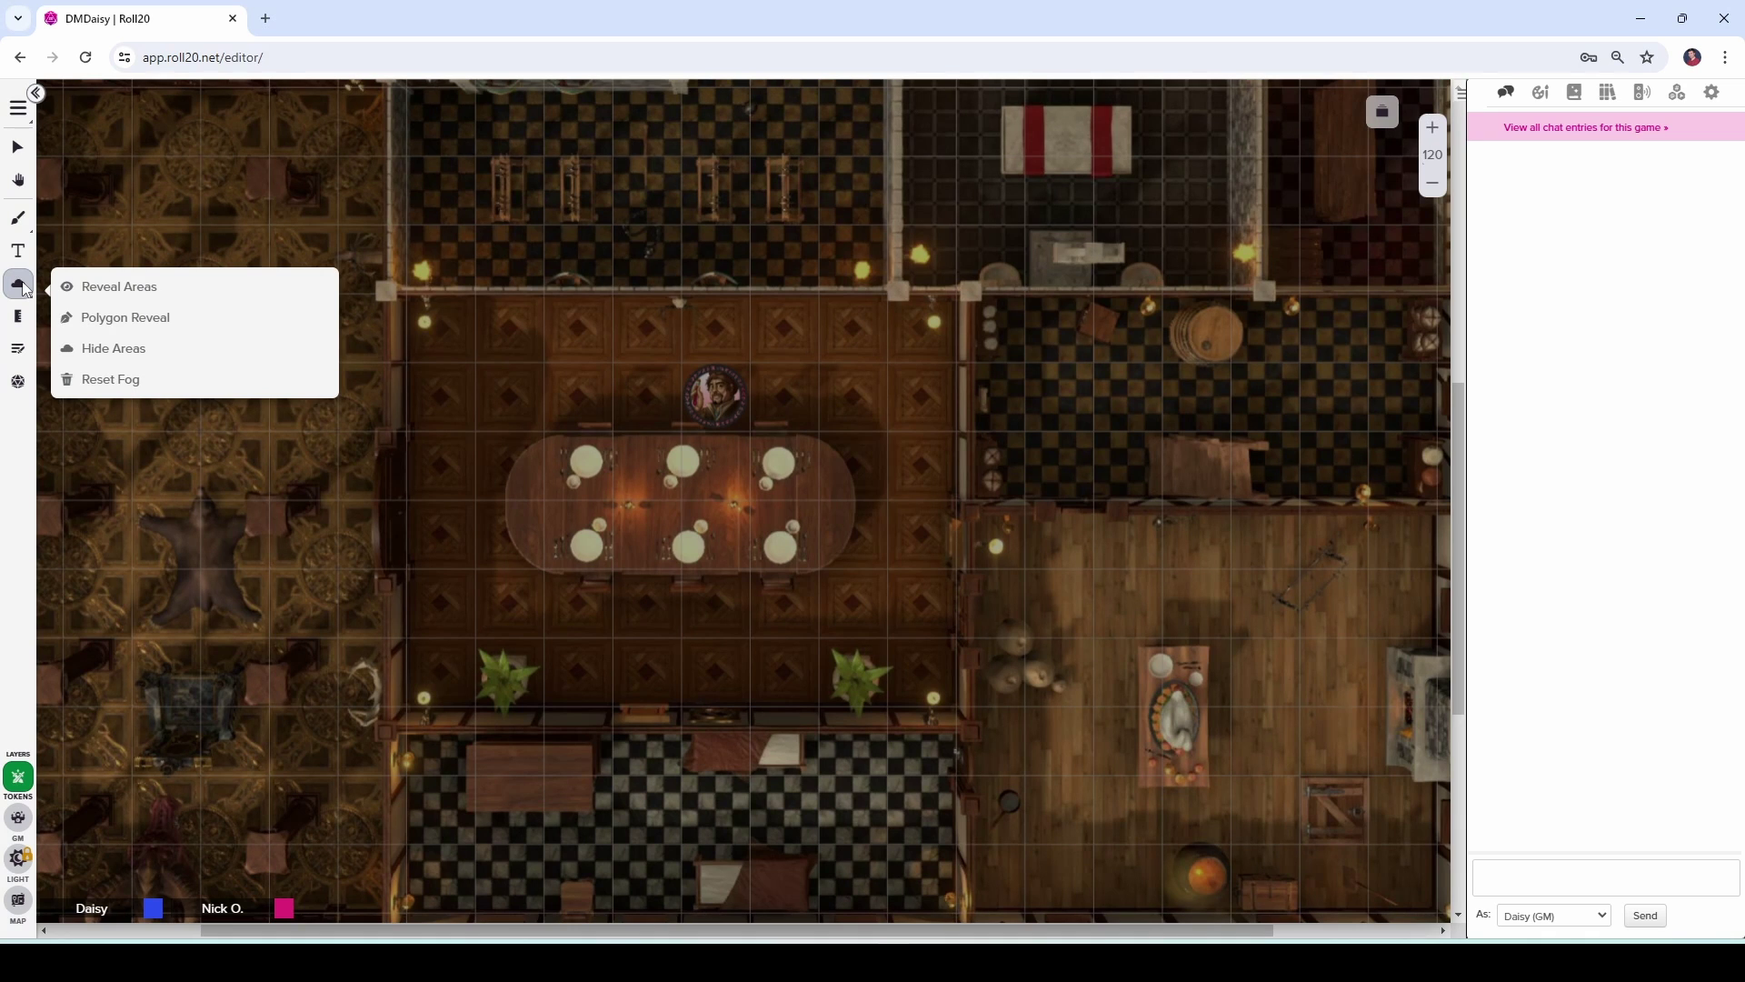
Step: Select Reveal Areas and enable 'Use advanced keyboard shortcuts' in the game settings
click(80, 289)
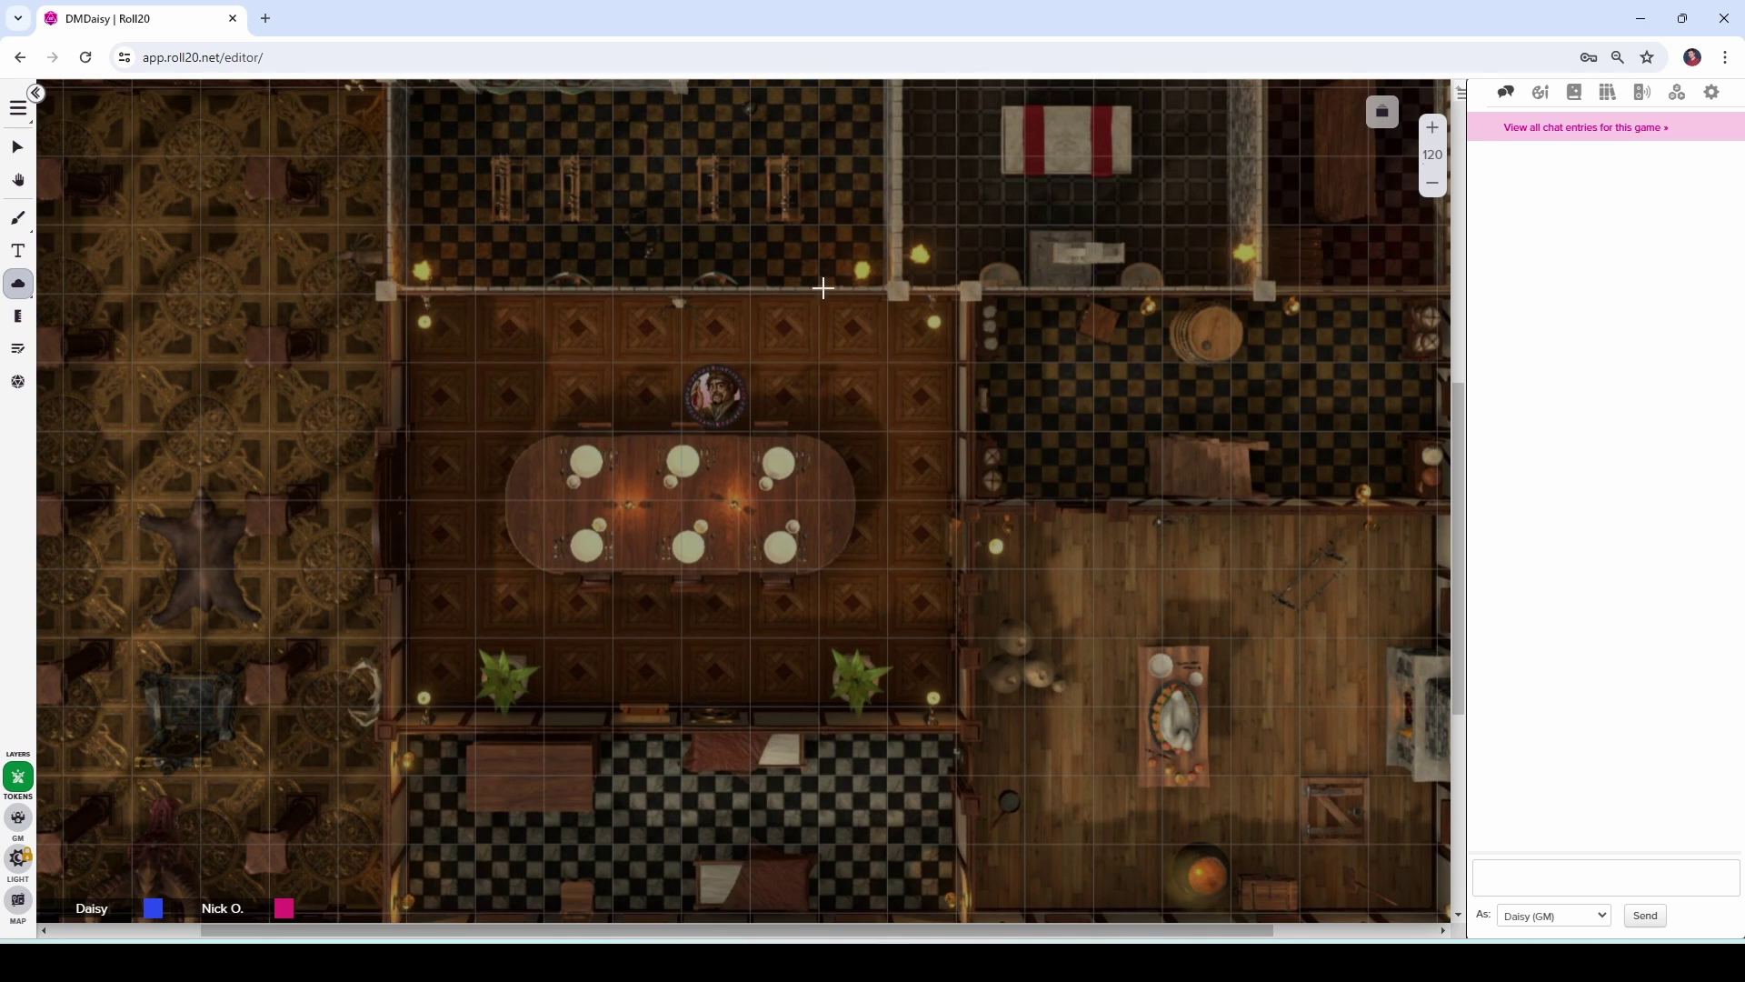
click(1712, 92)
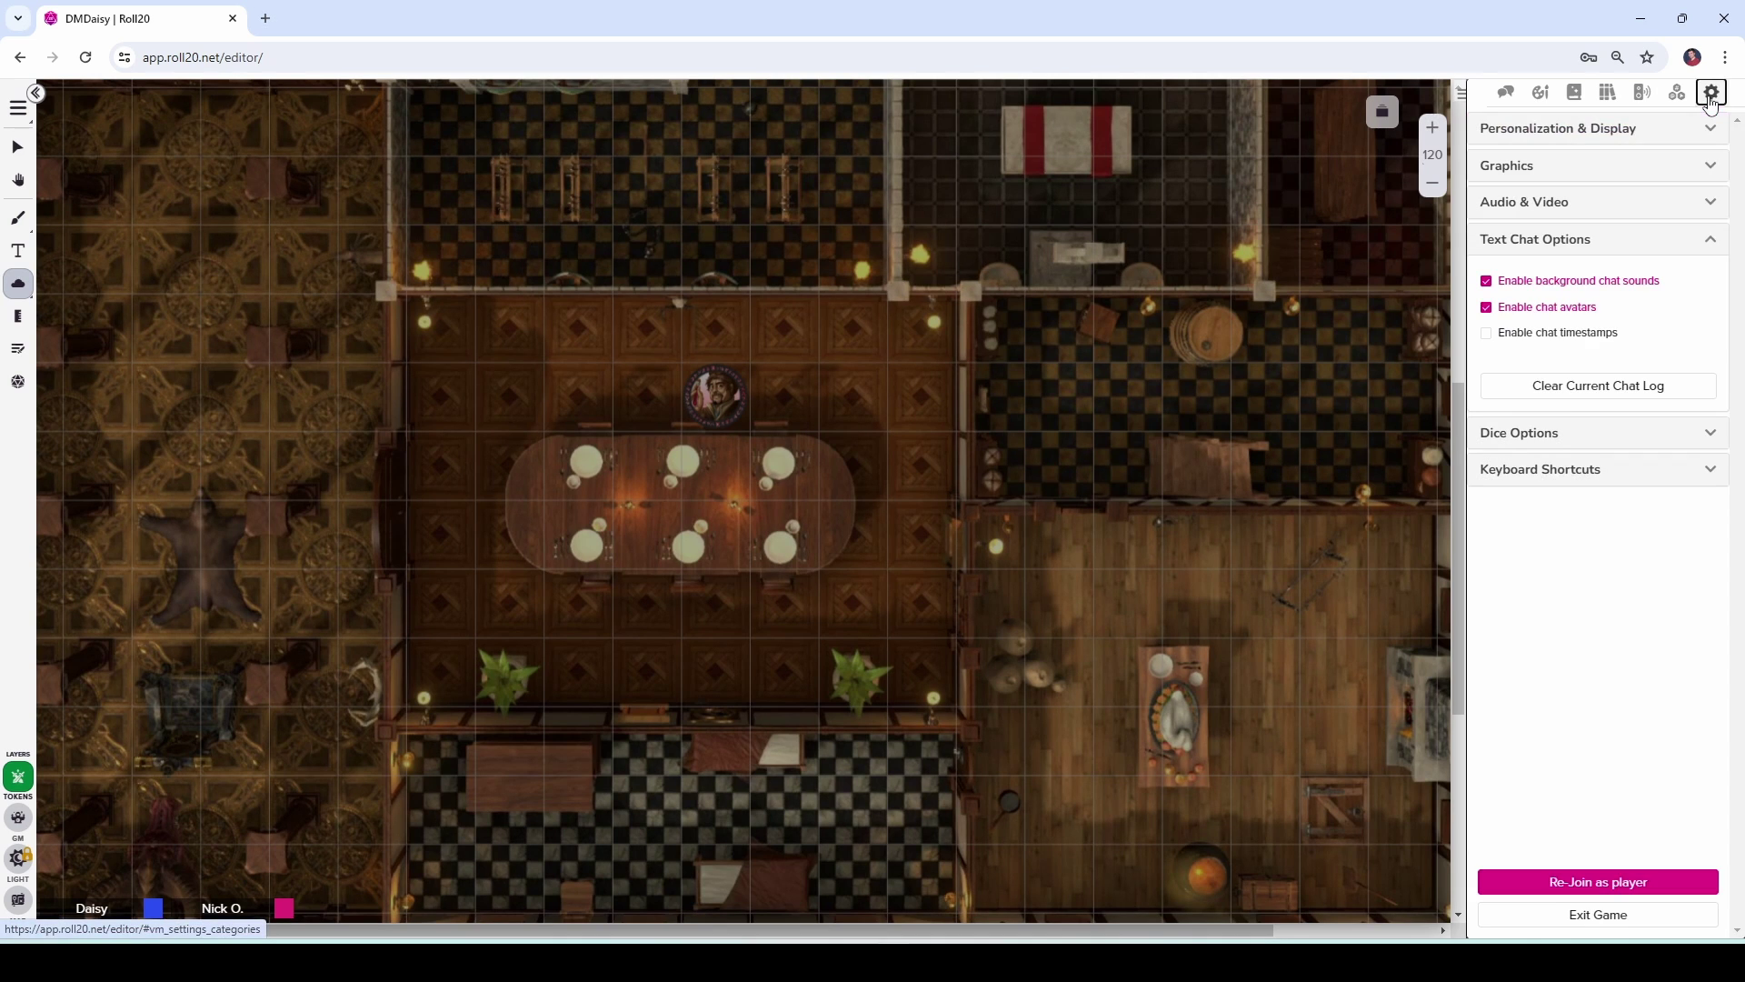
click(1669, 476)
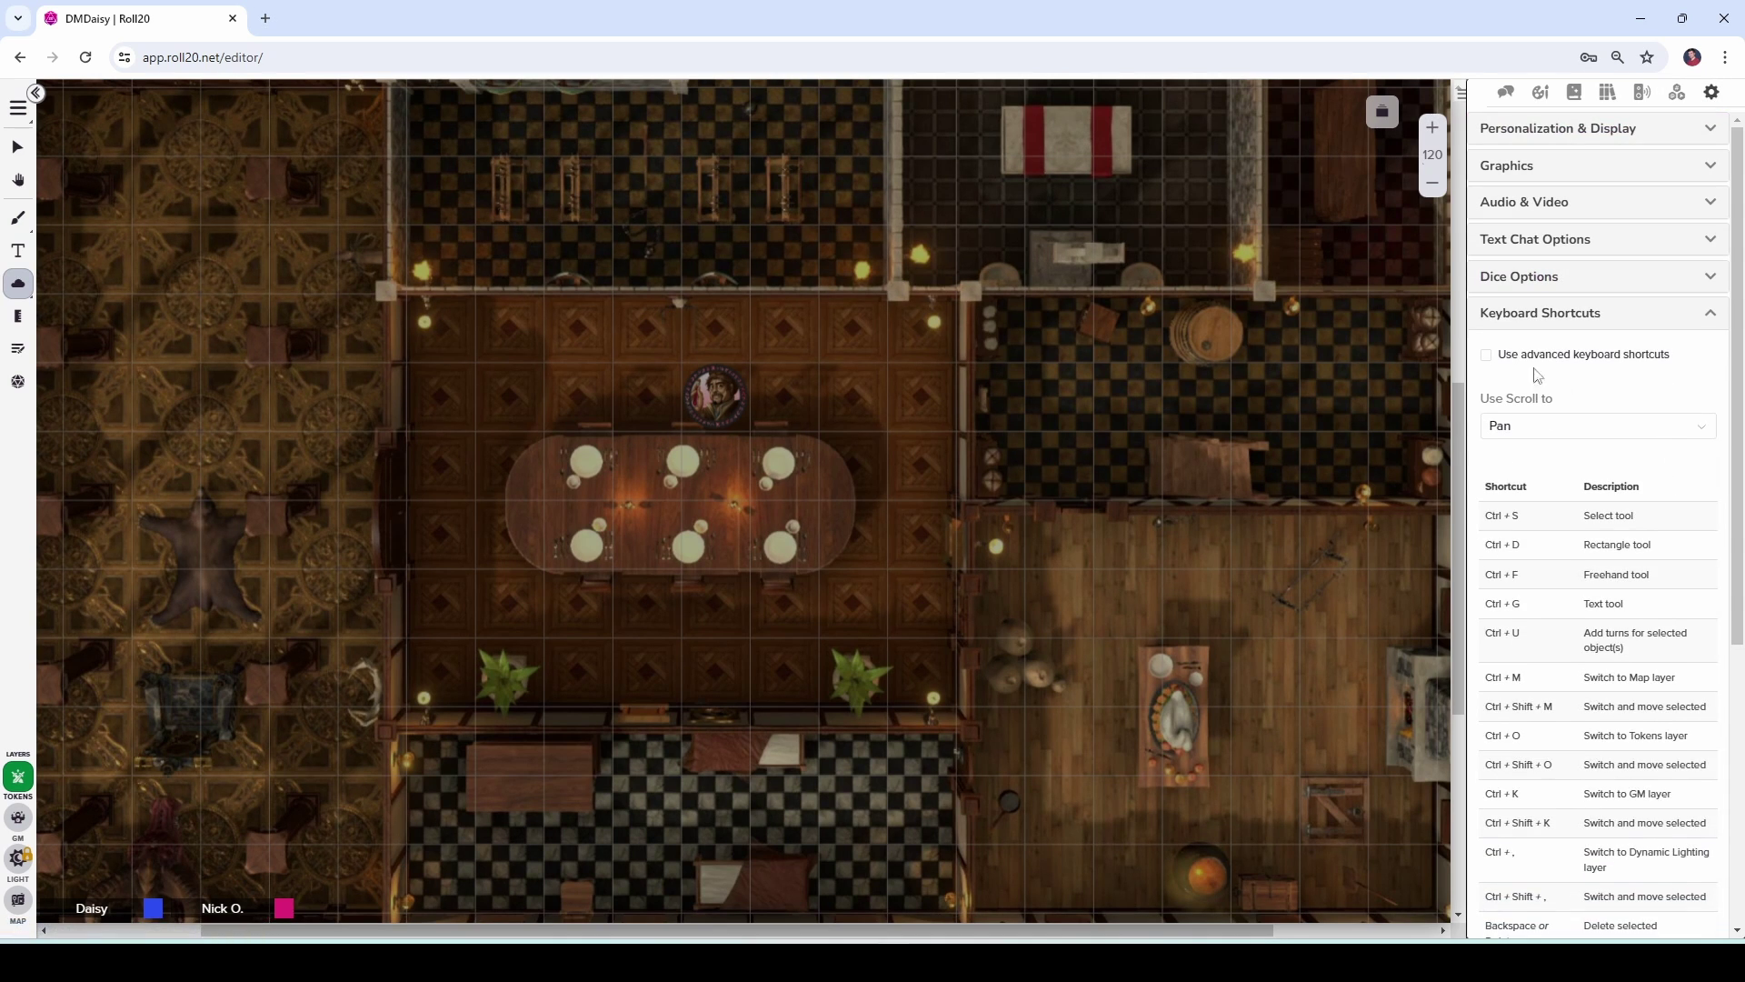
click(1487, 357)
mouse_move(28, 295)
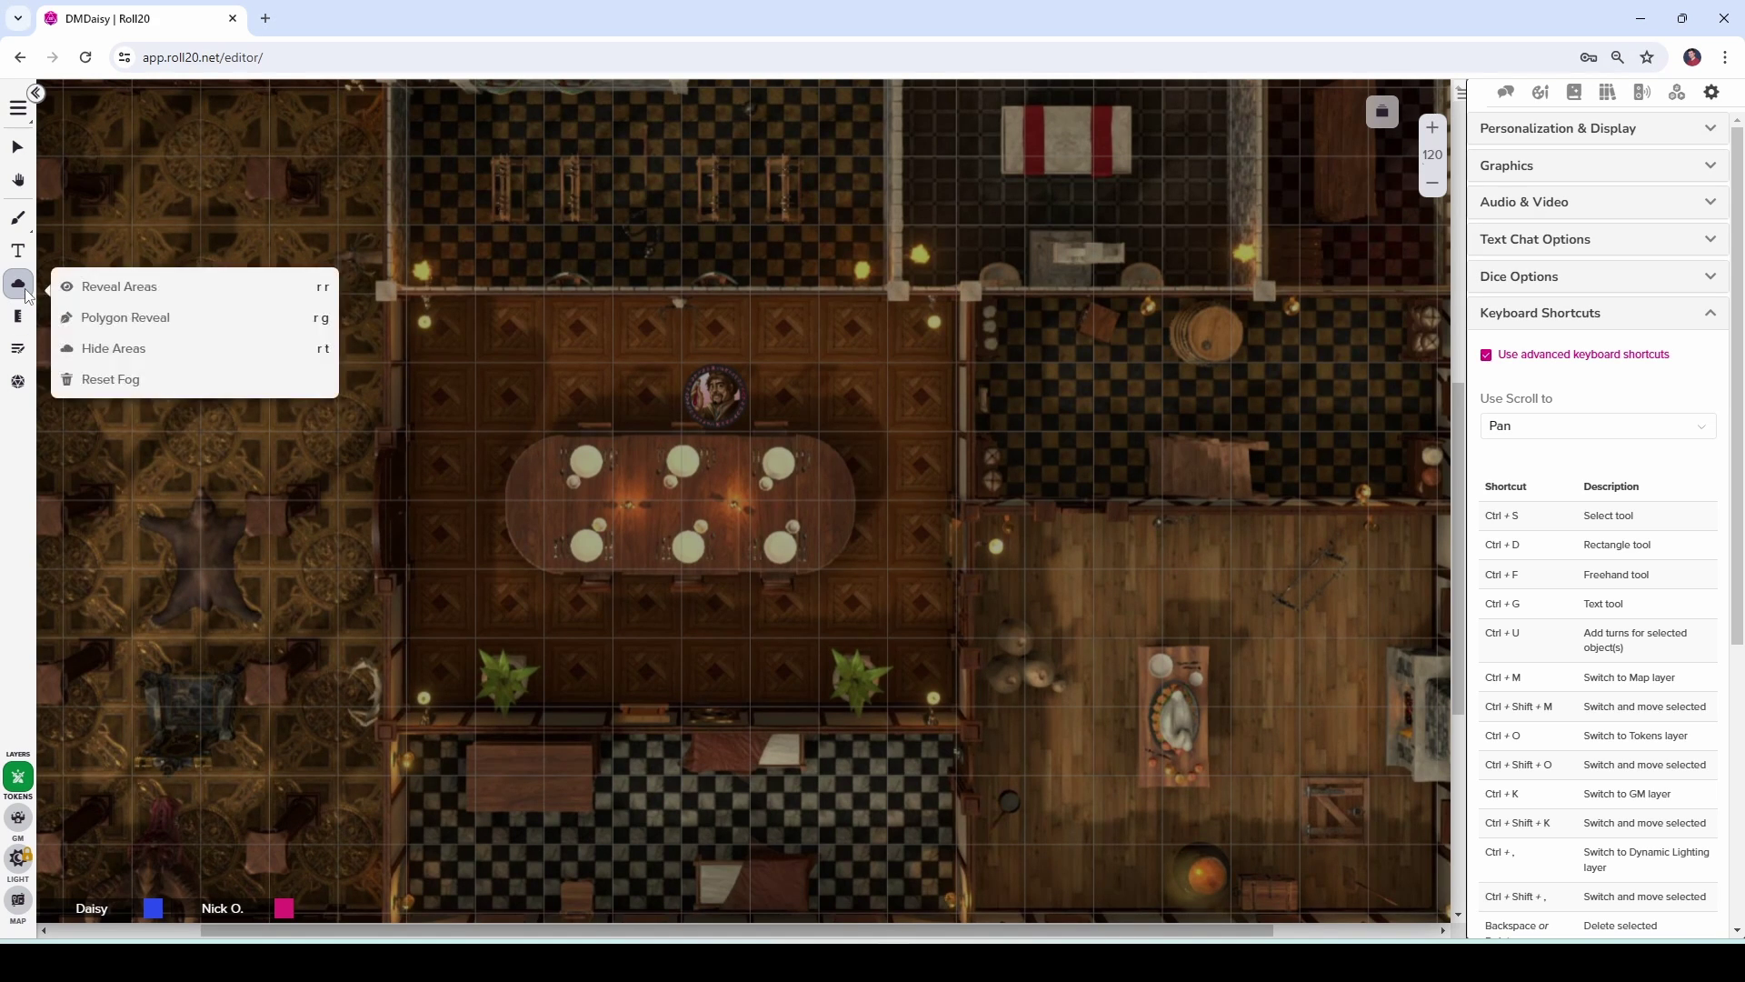
Step: Reveal the dining room with a rectangle, then cover it again using Hide Areas
click(393, 352)
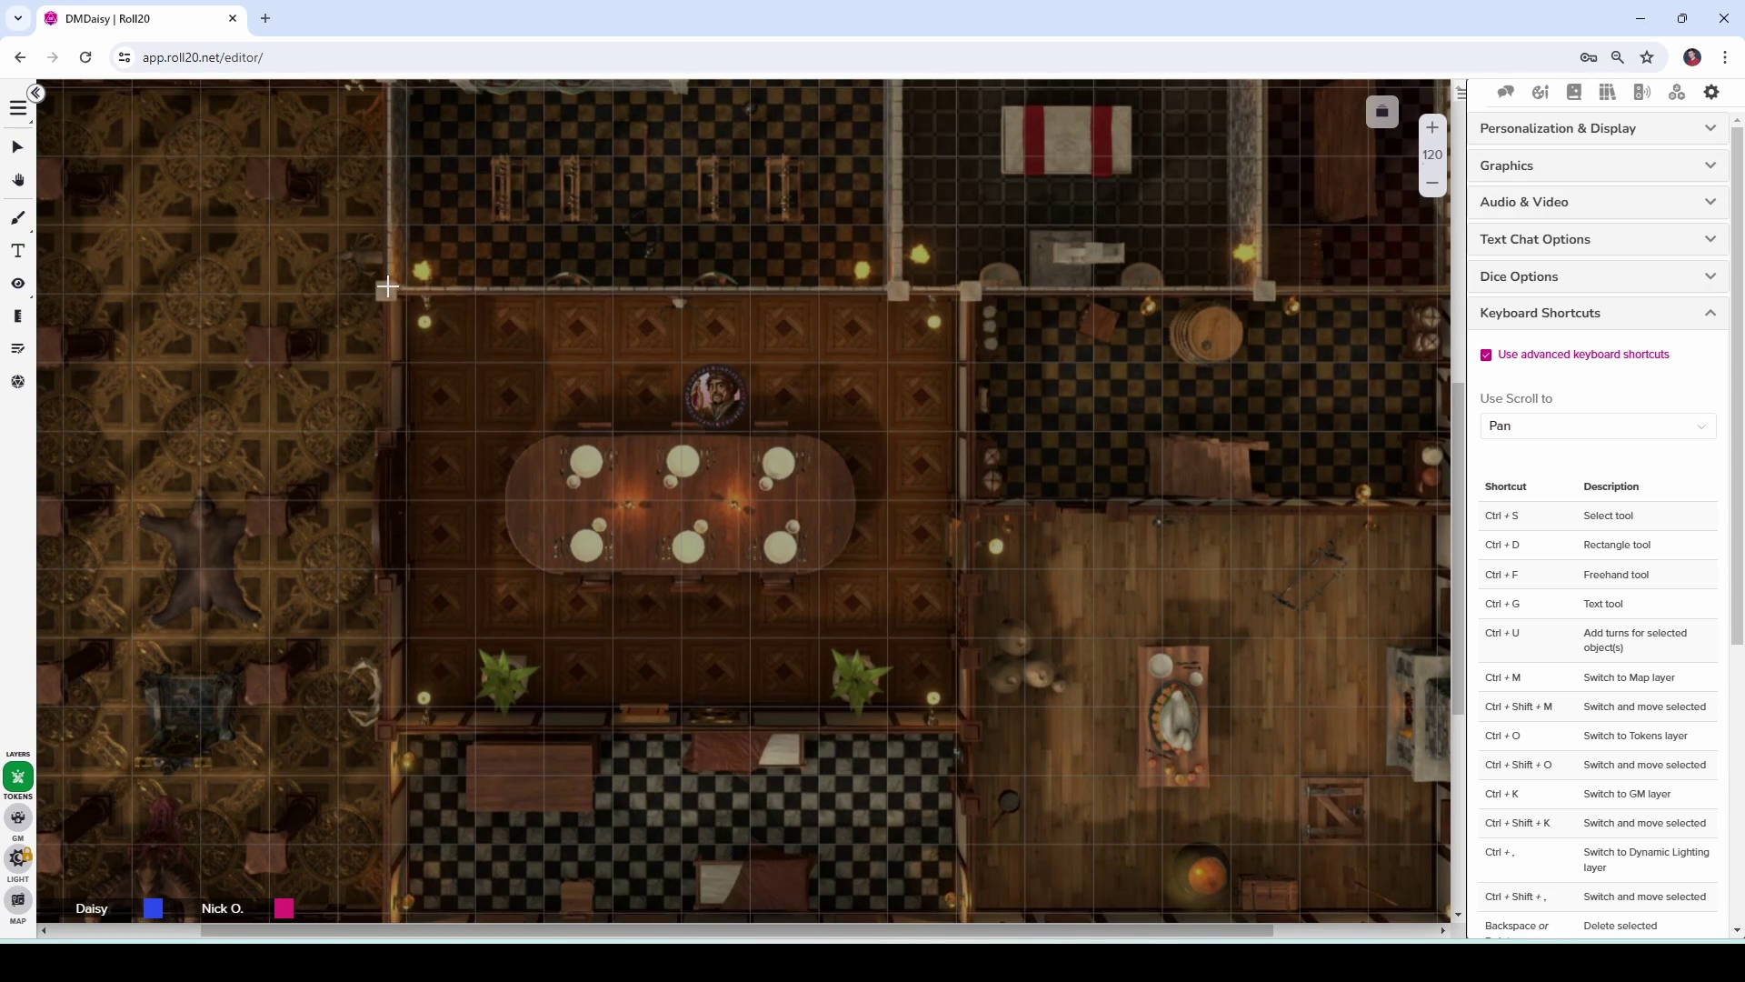
drag(389, 285, 958, 709)
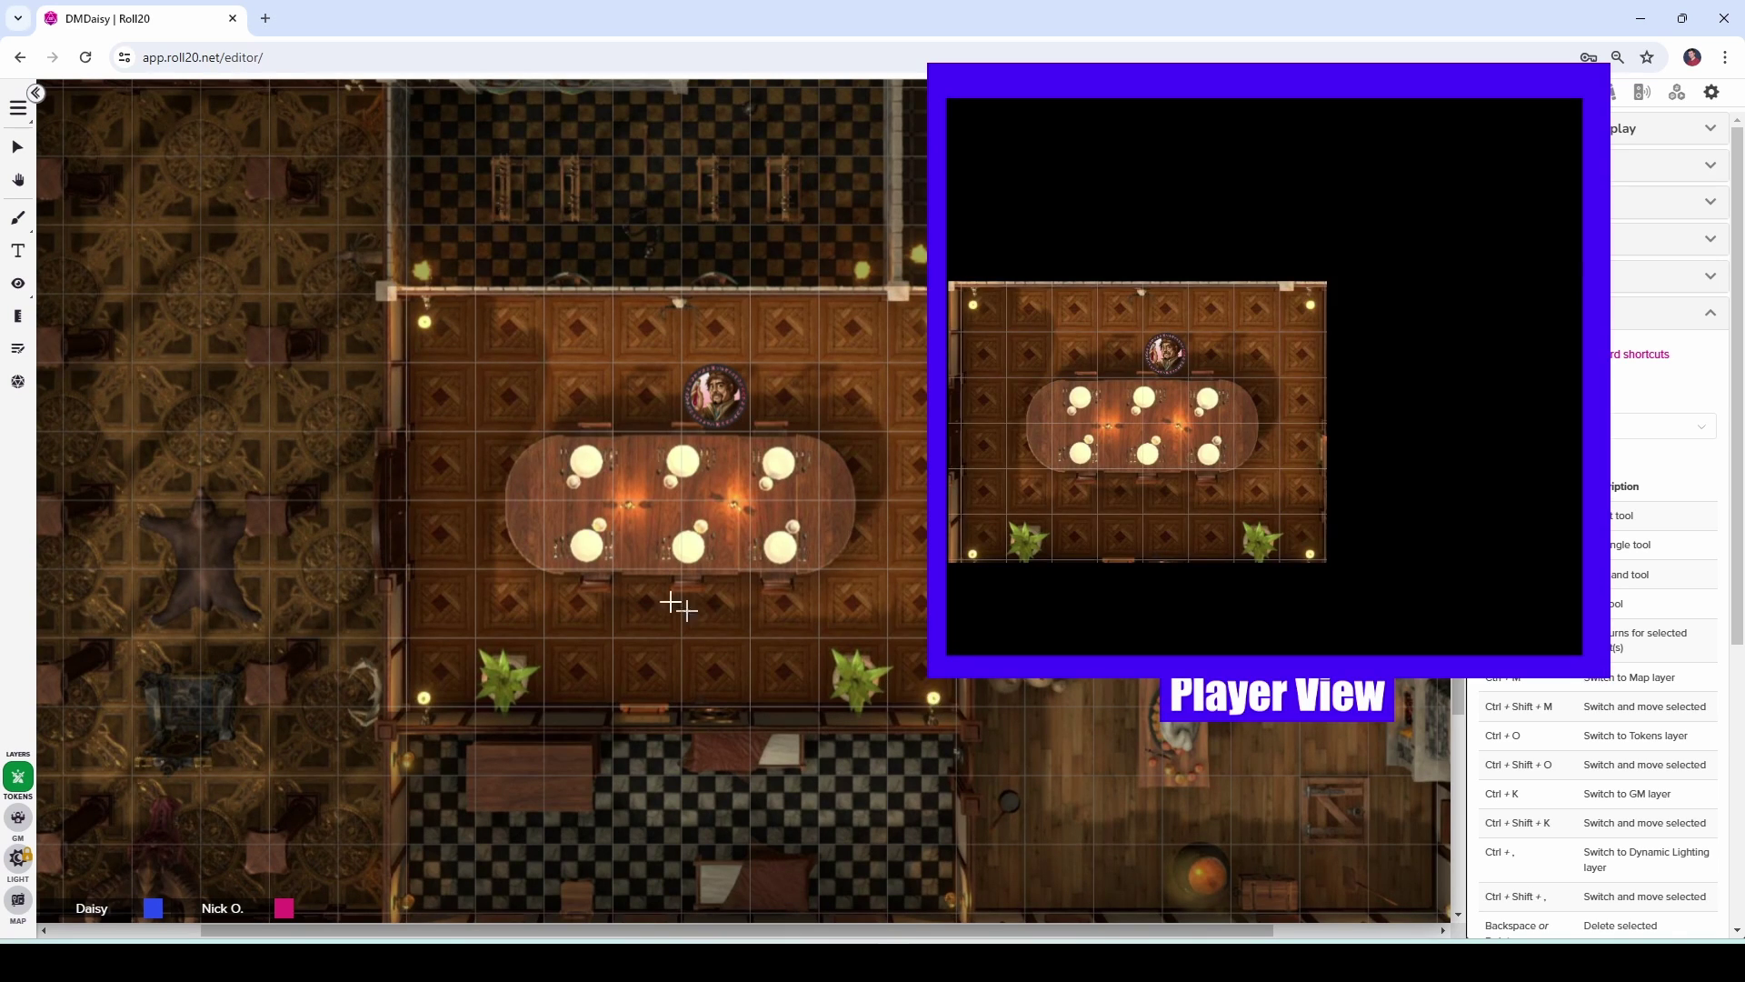
click(18, 282)
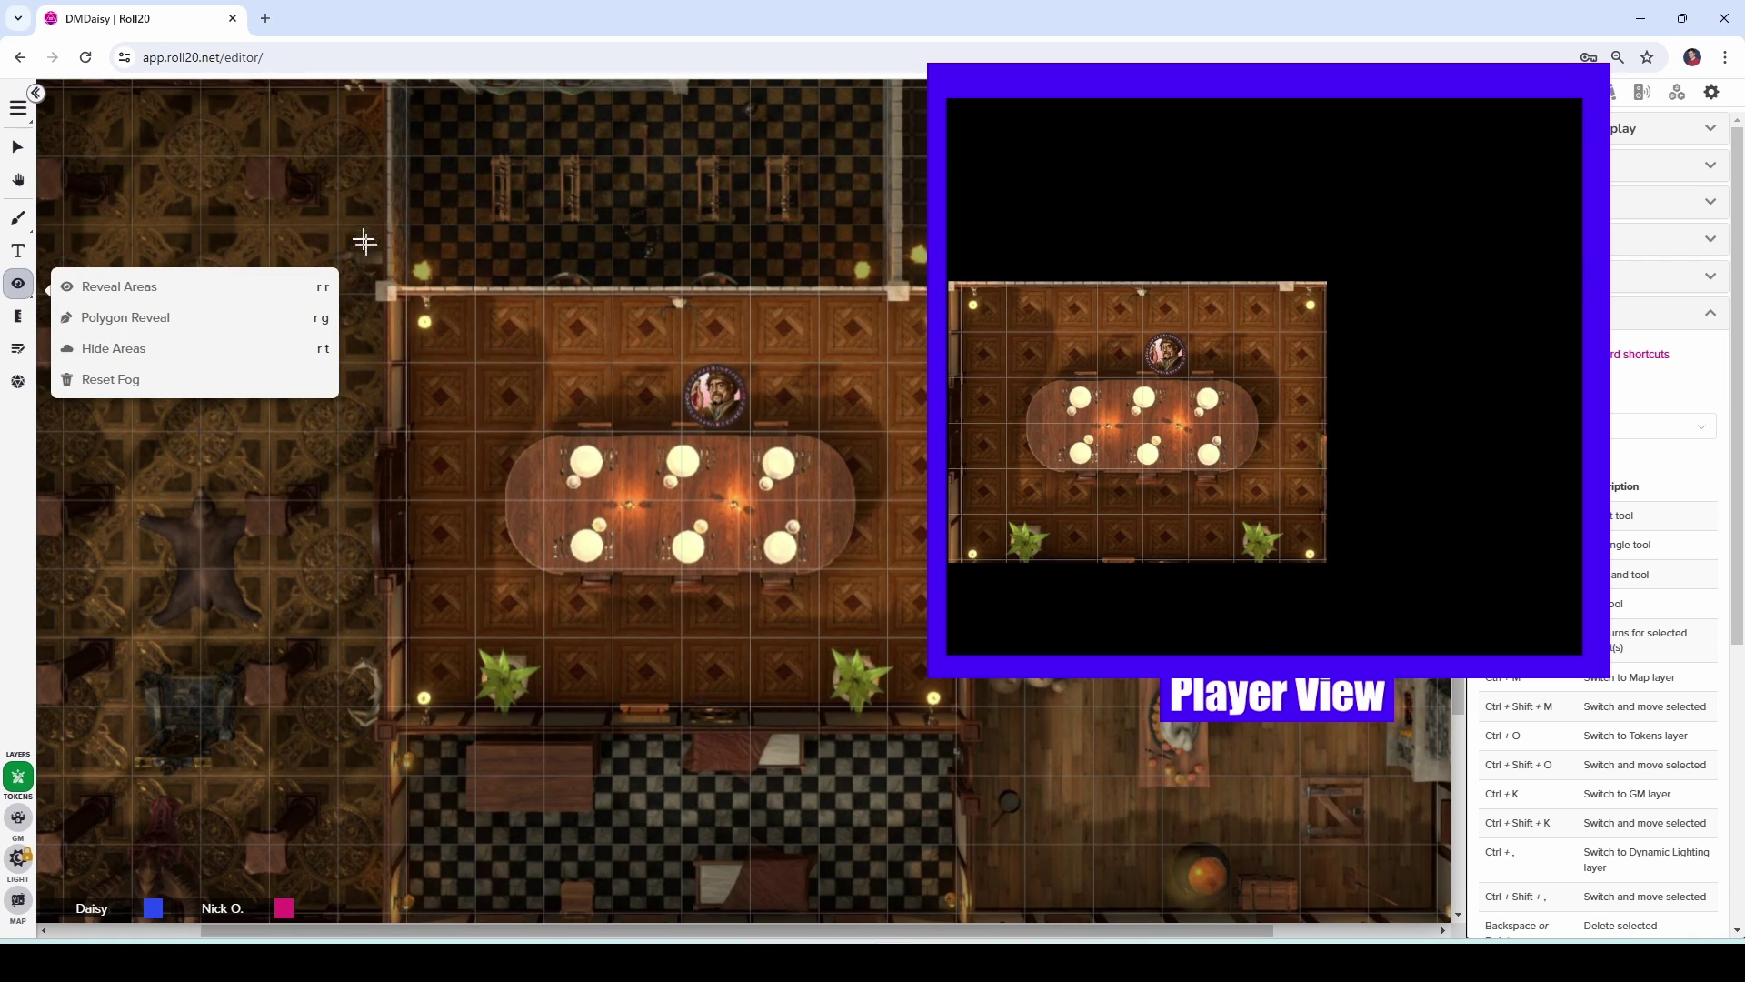
click(20, 284)
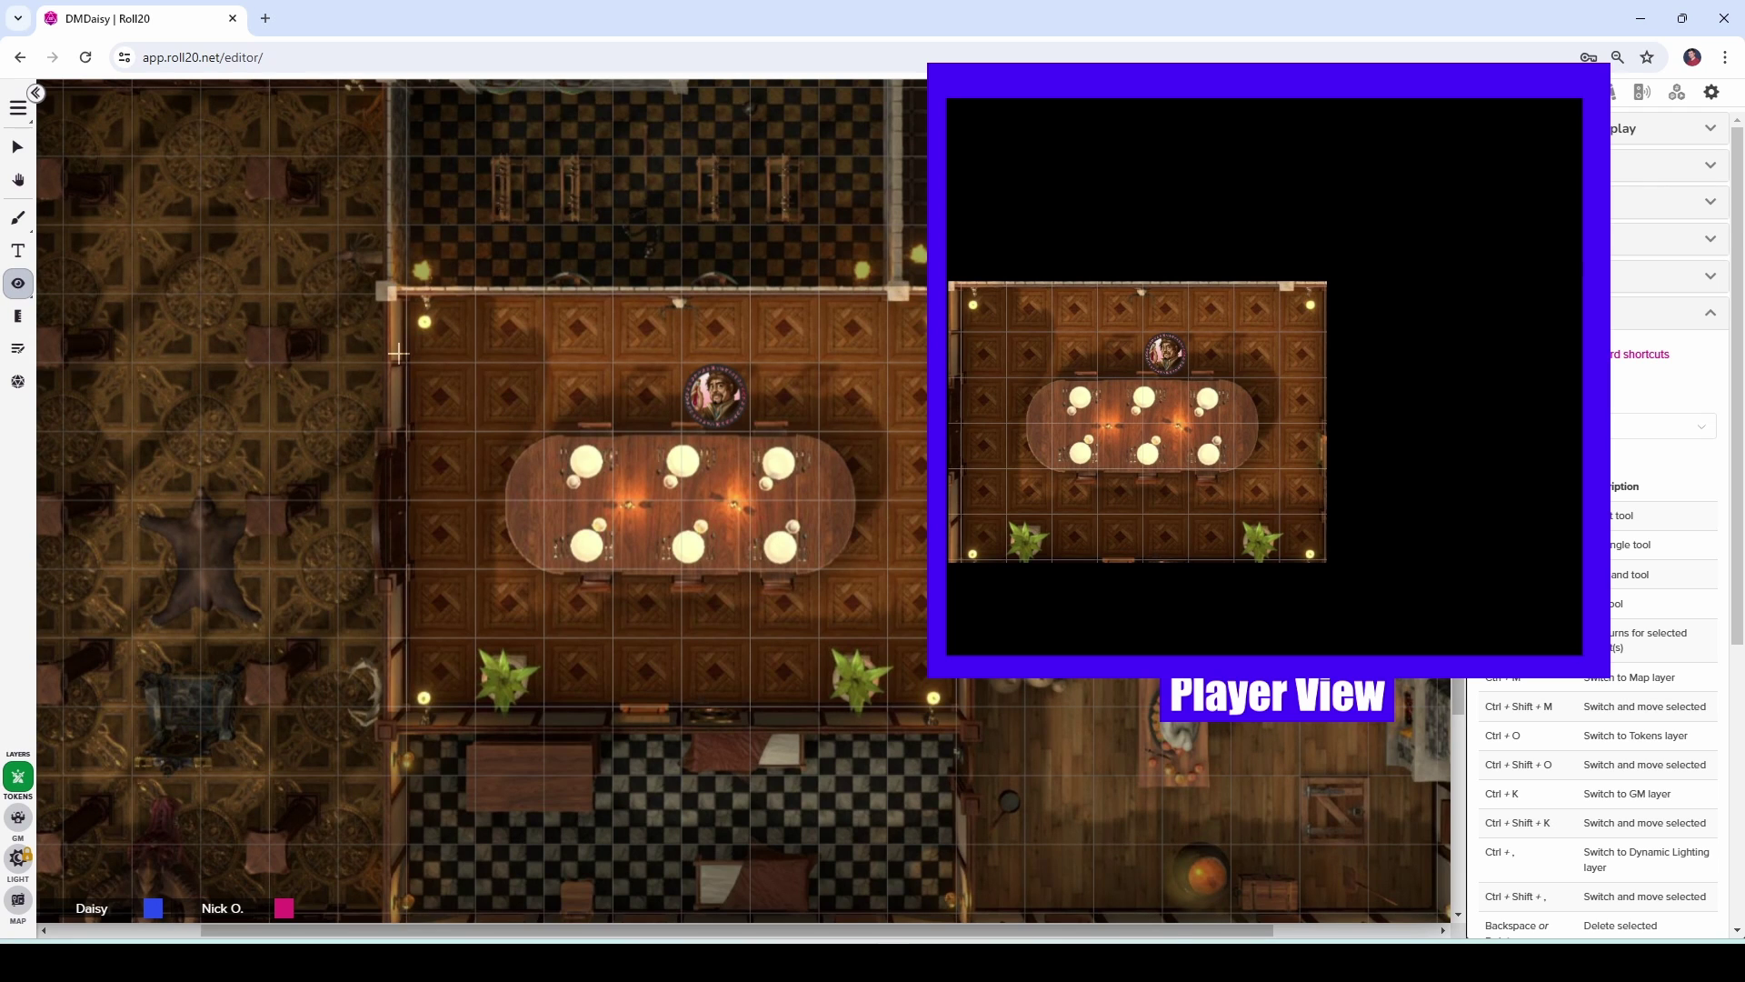
drag(369, 267, 993, 745)
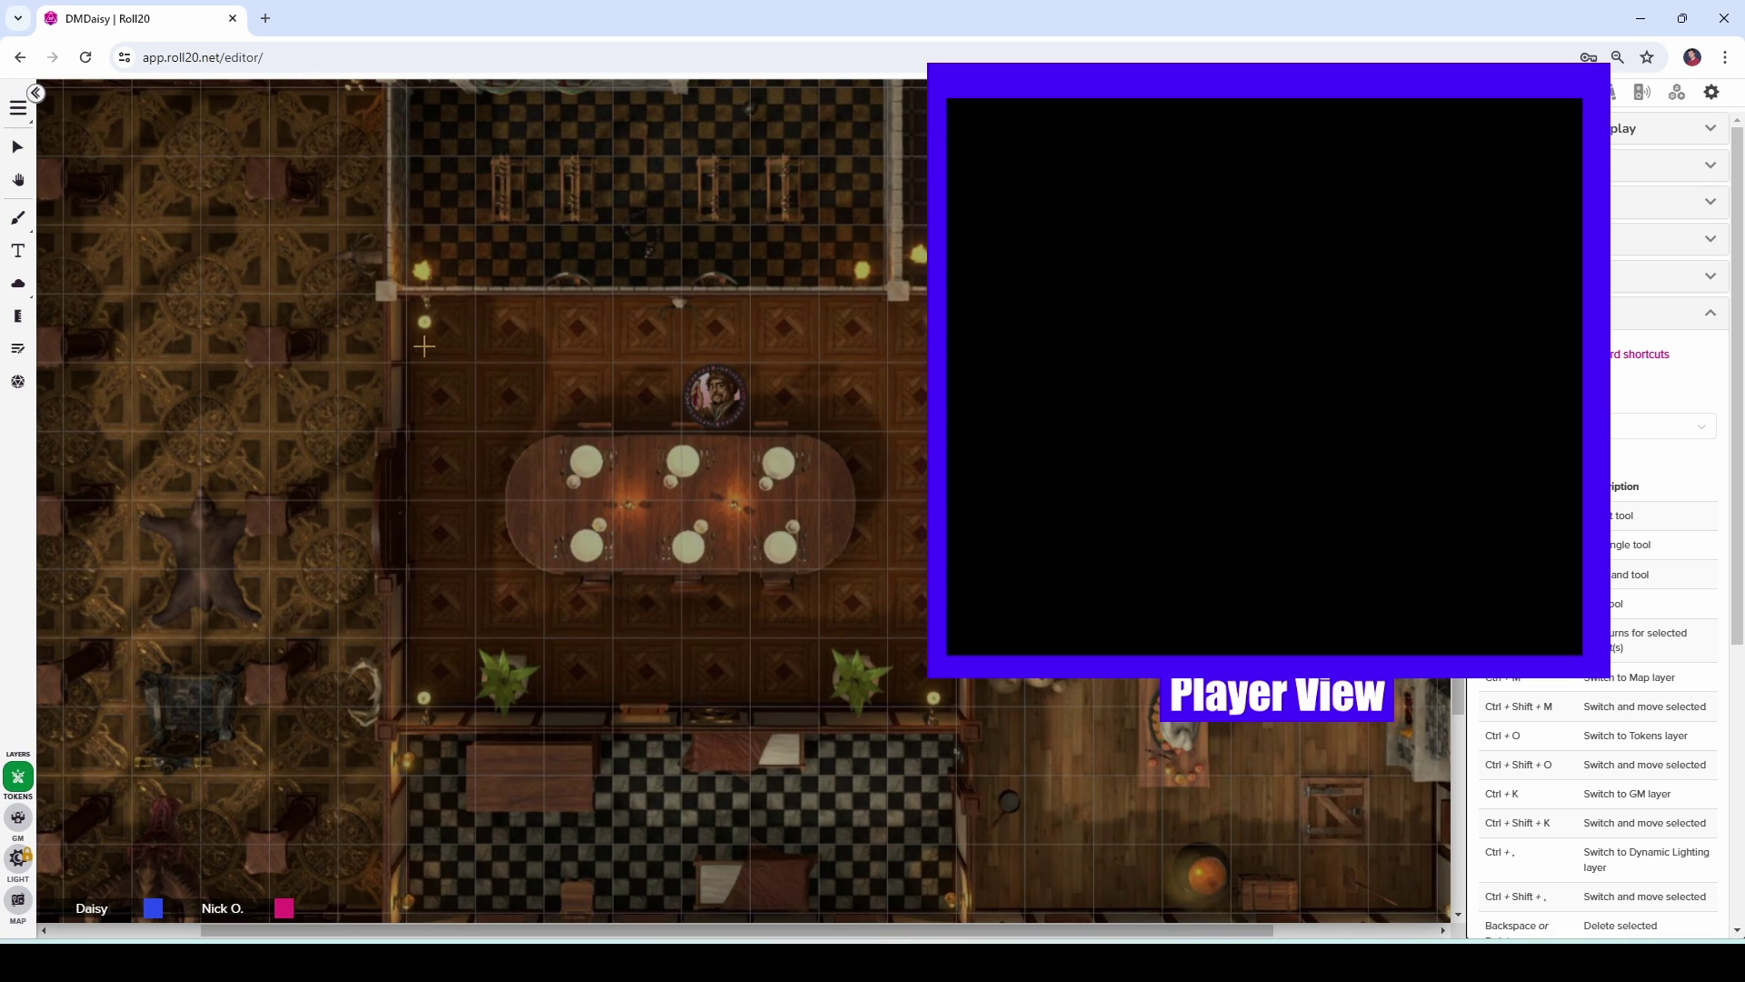
Step: Use the p shortcut to polygon-reveal a triangle at the dining room's top-left corner
key(p)
click(391, 298)
double_click(398, 575)
double_click(617, 568)
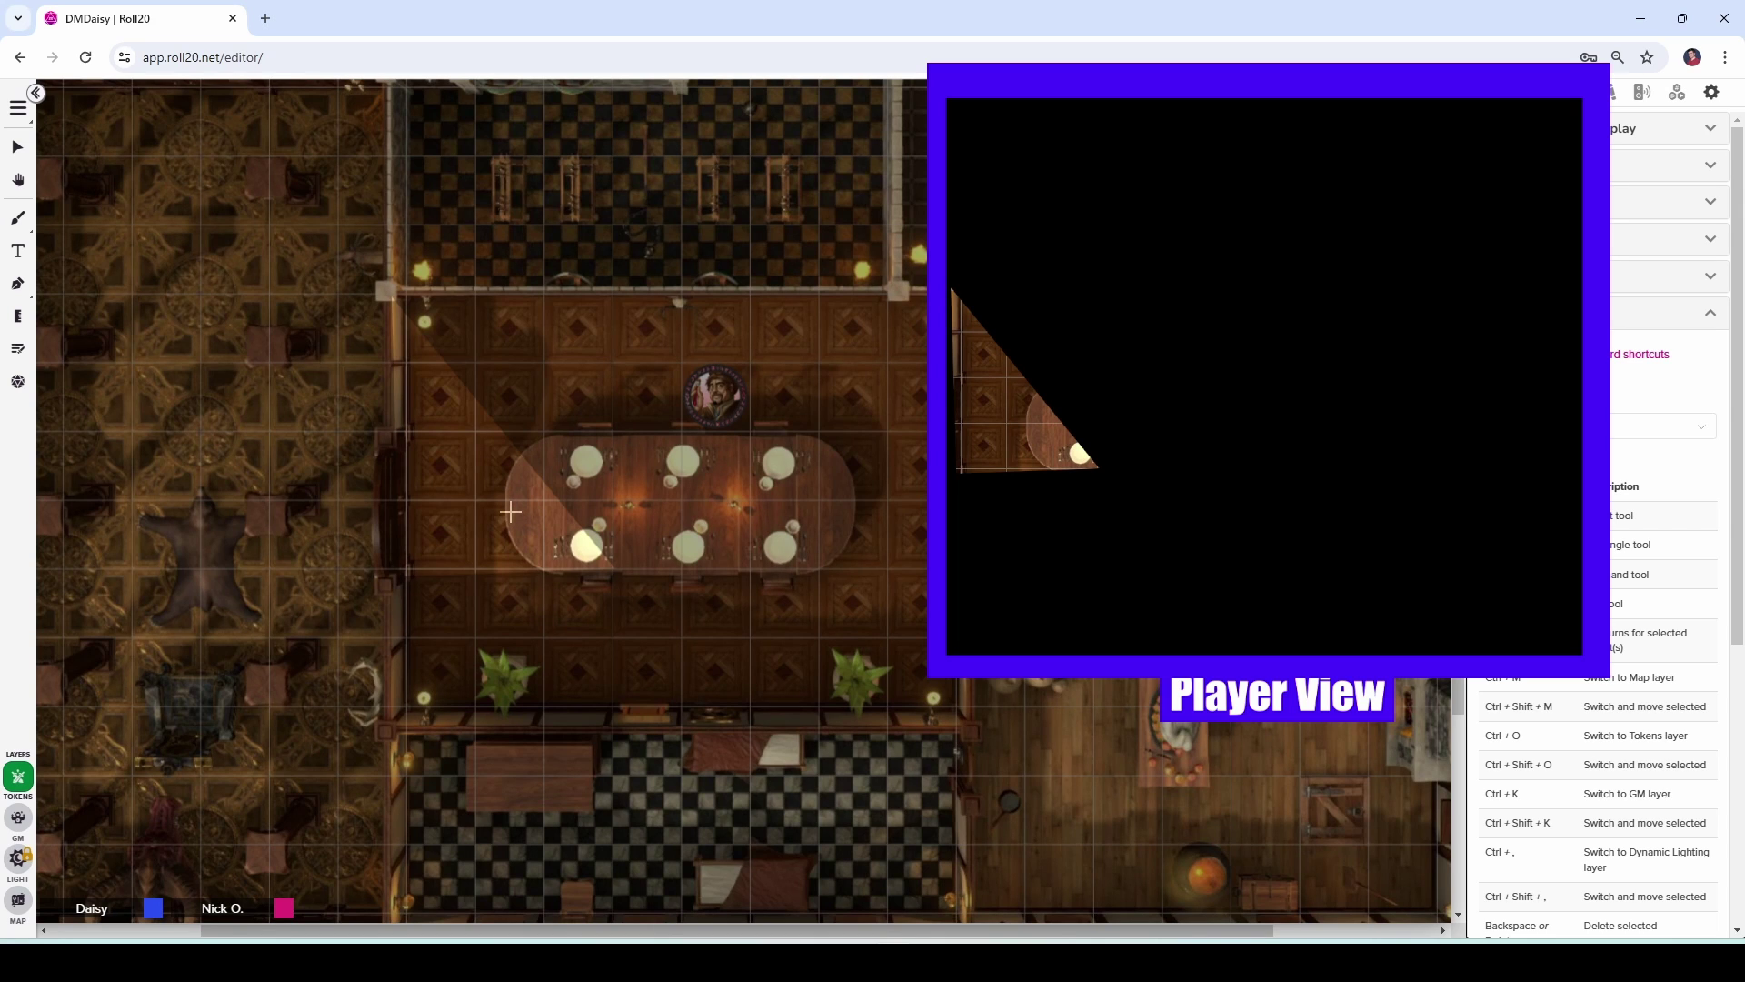
click(18, 282)
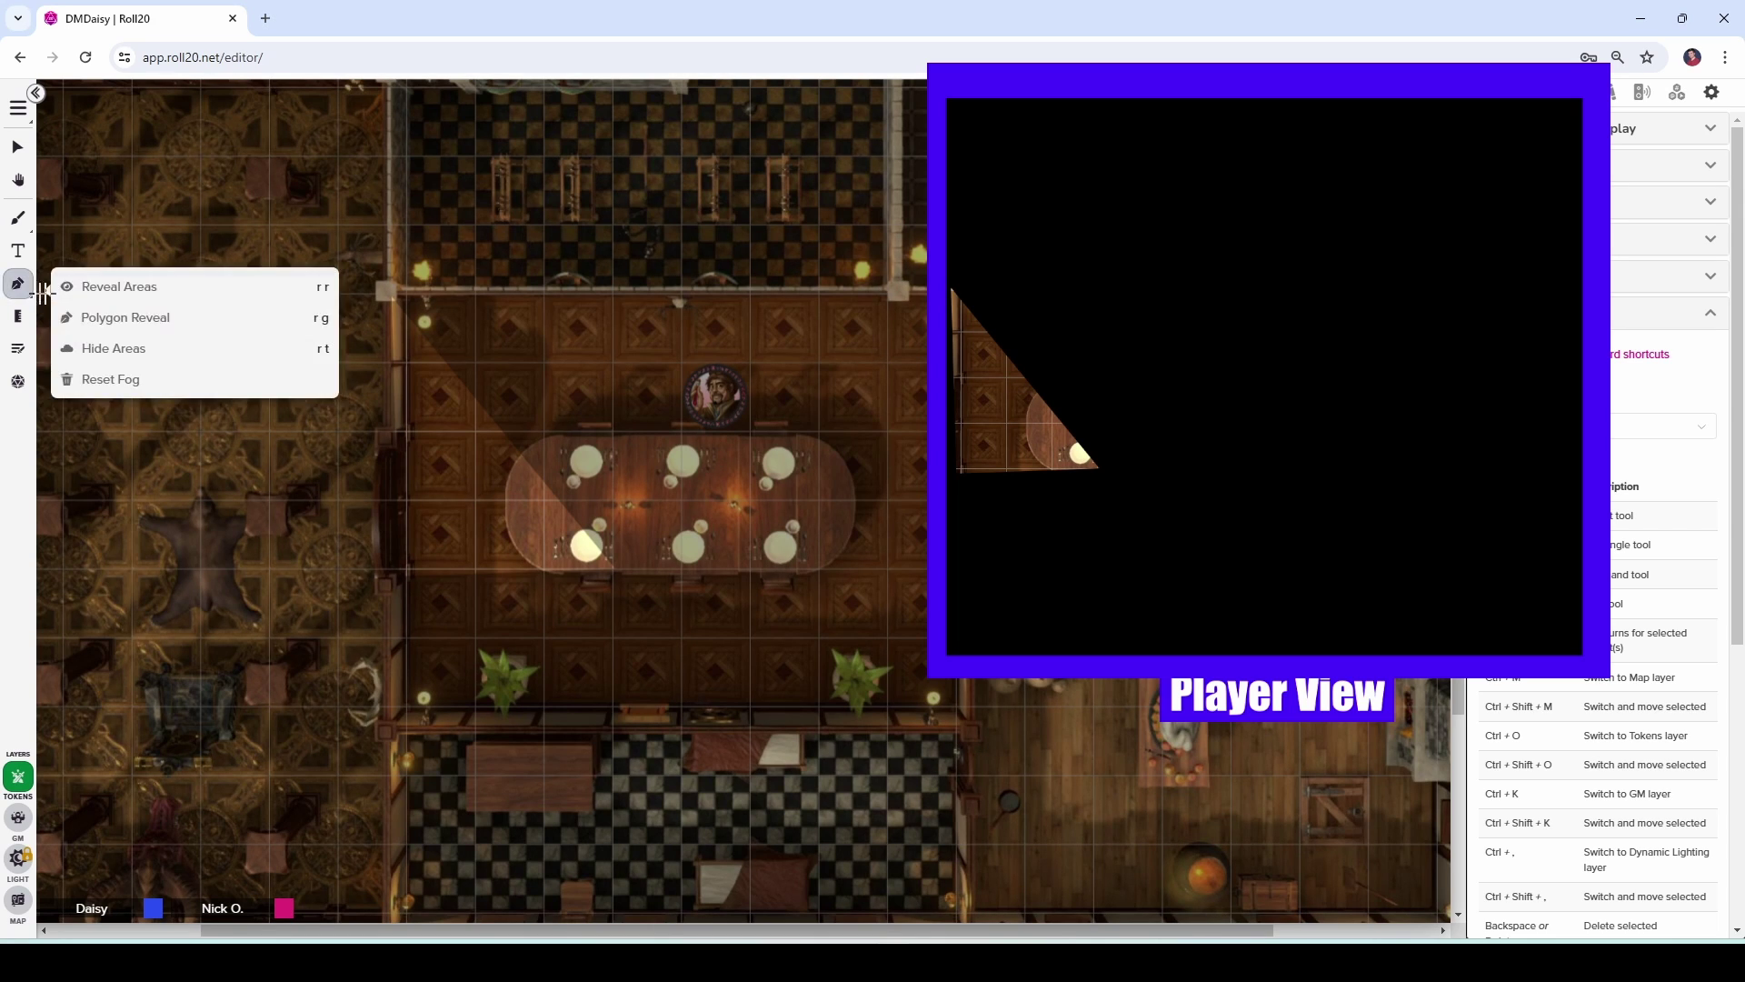
Step: Switch Standard Fog Of War off in the Mansion page settings and save
click(321, 351)
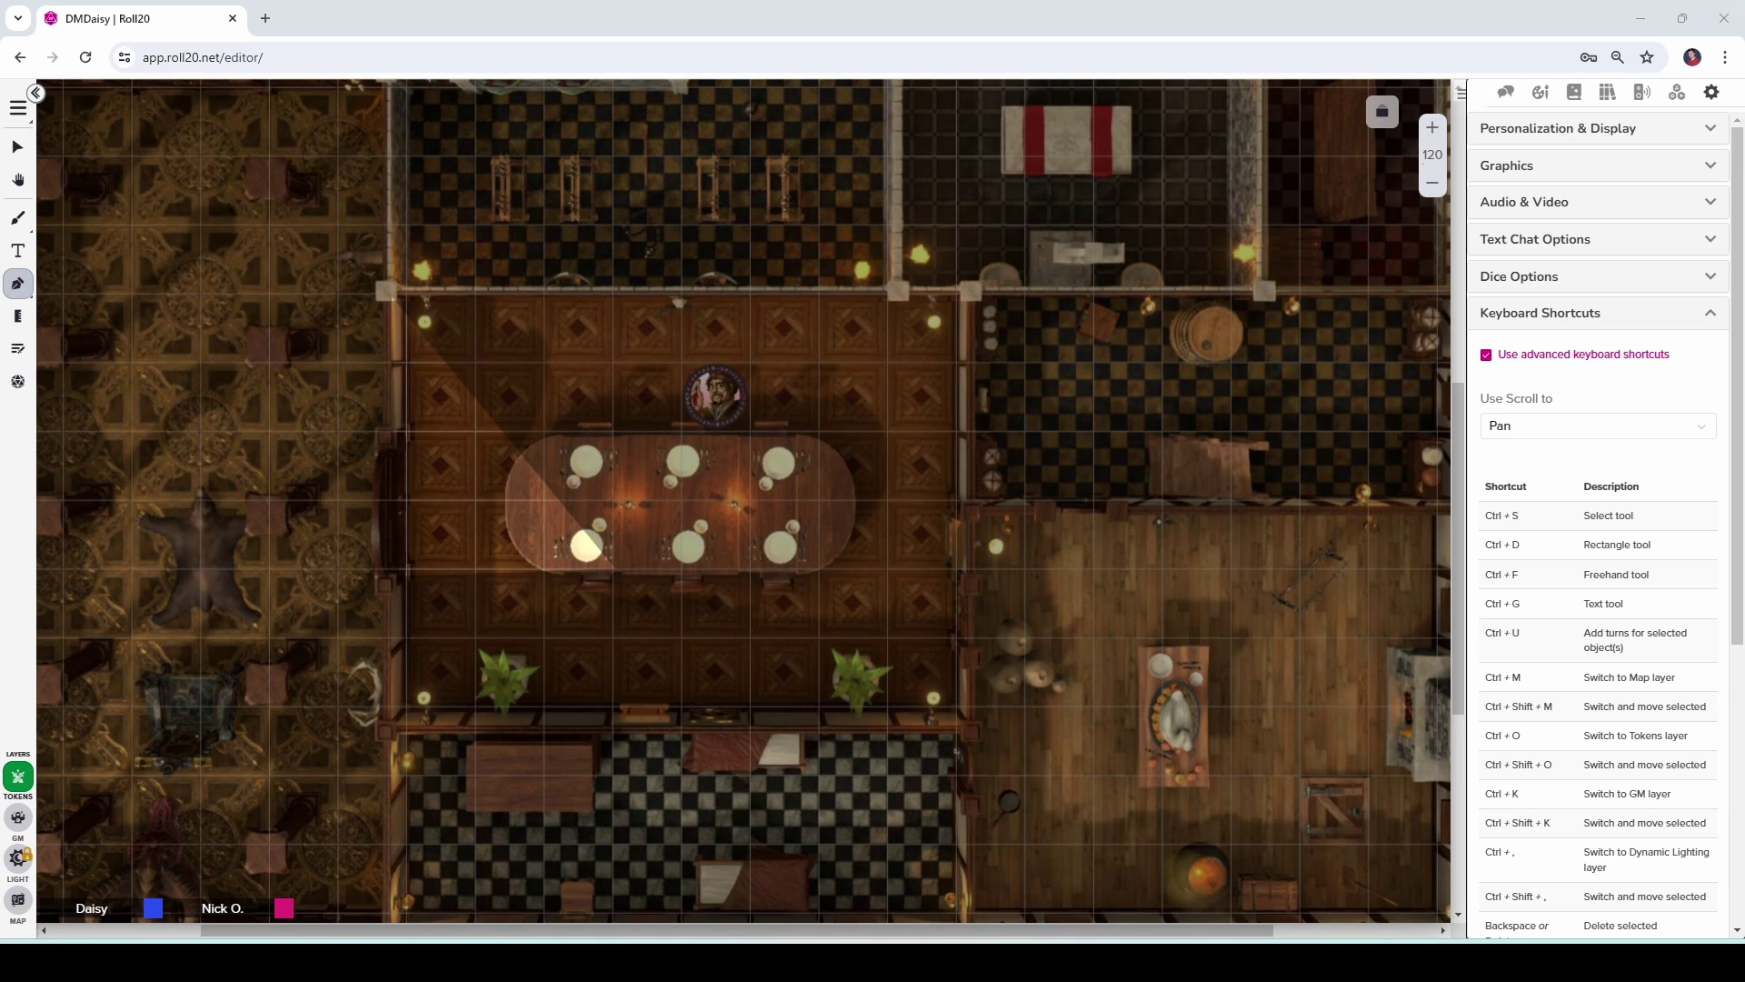
click(1381, 127)
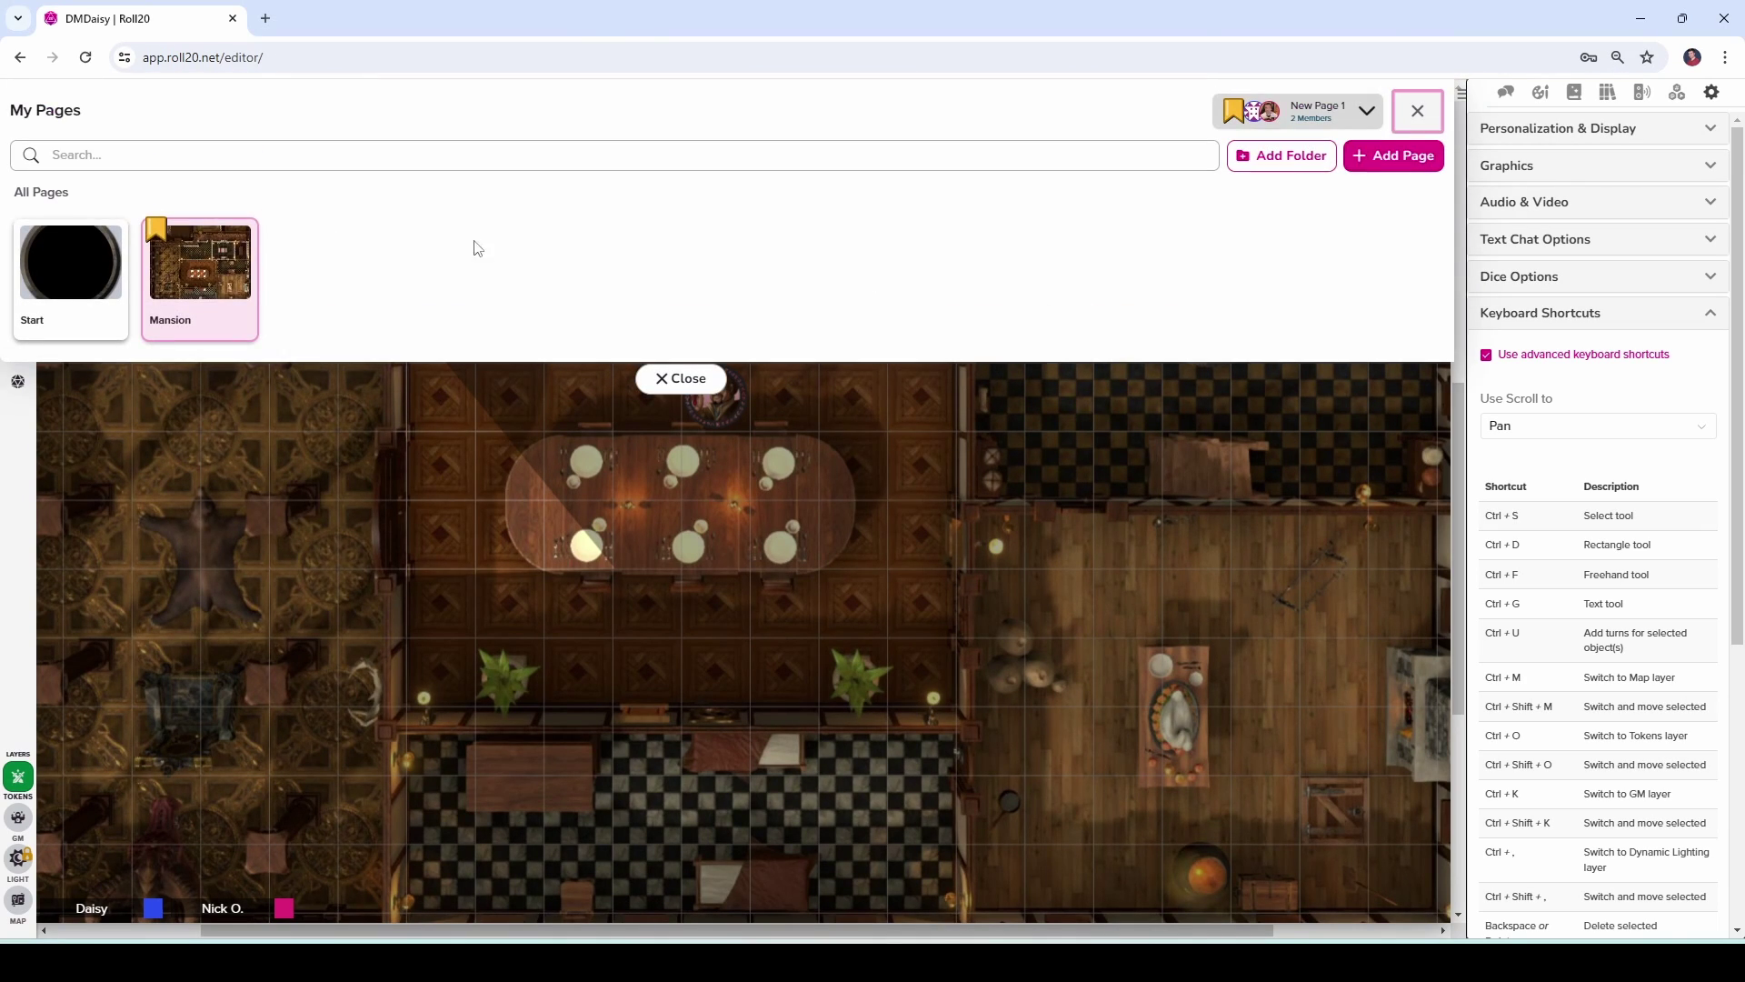
click(250, 240)
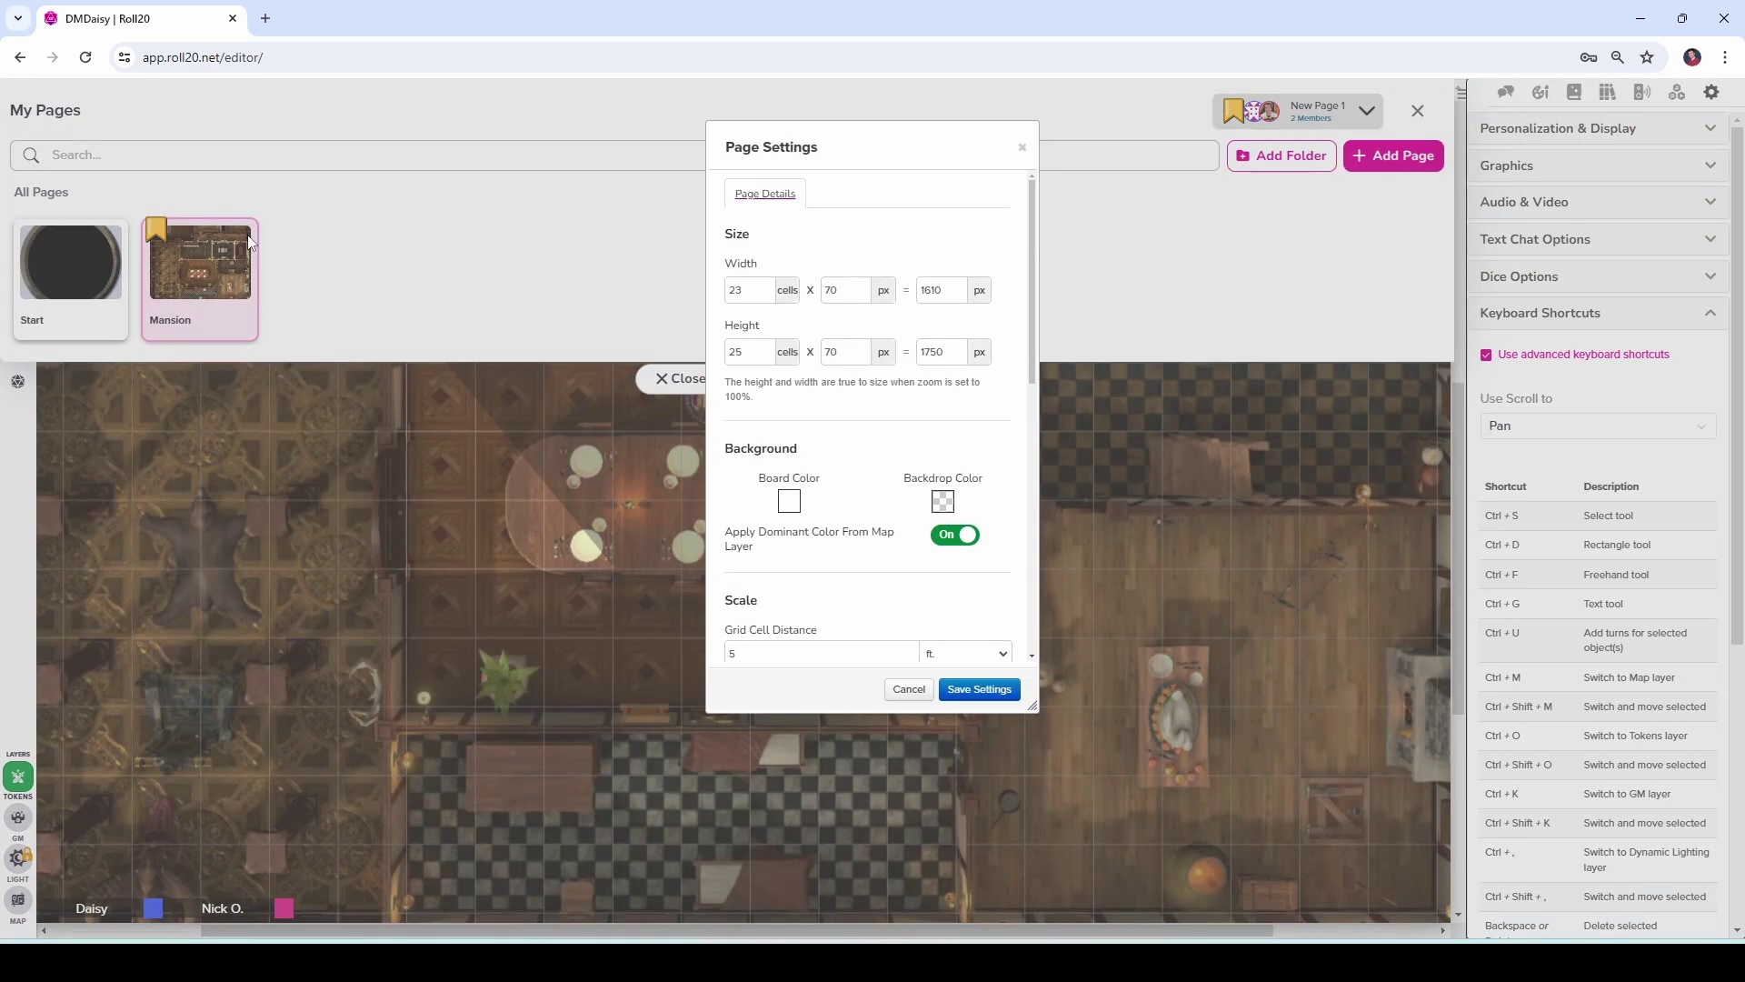
scroll(828, 480, down, 7)
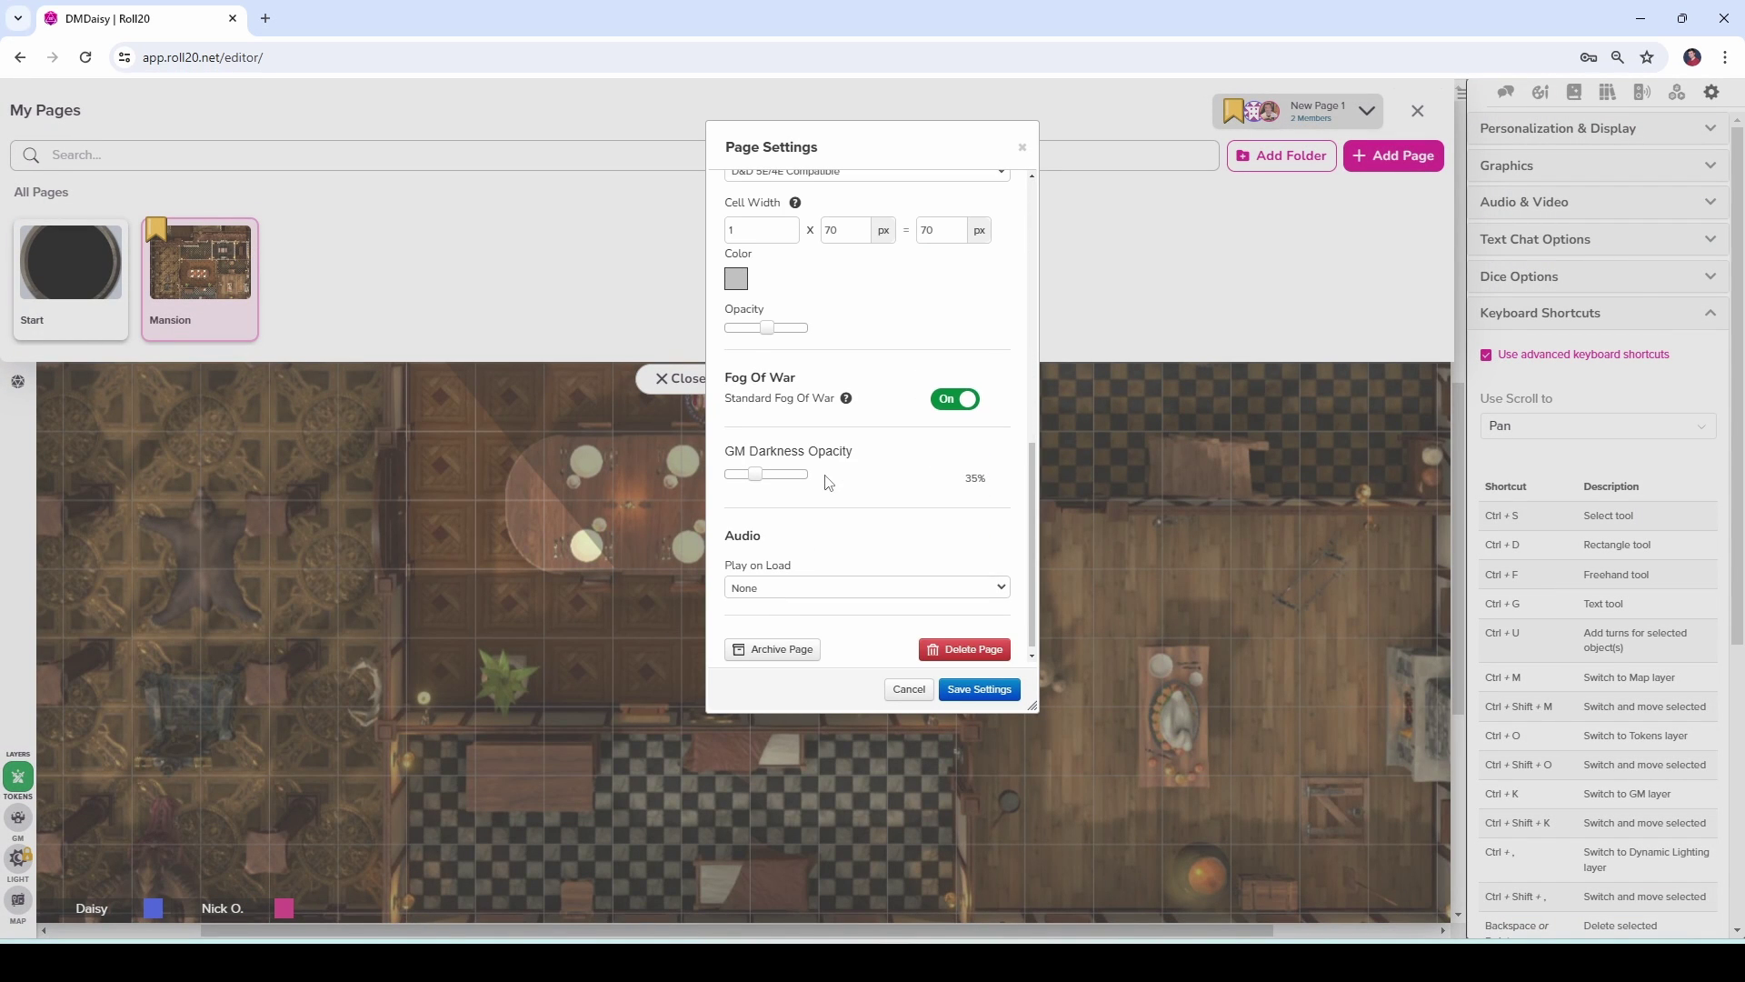
click(952, 402)
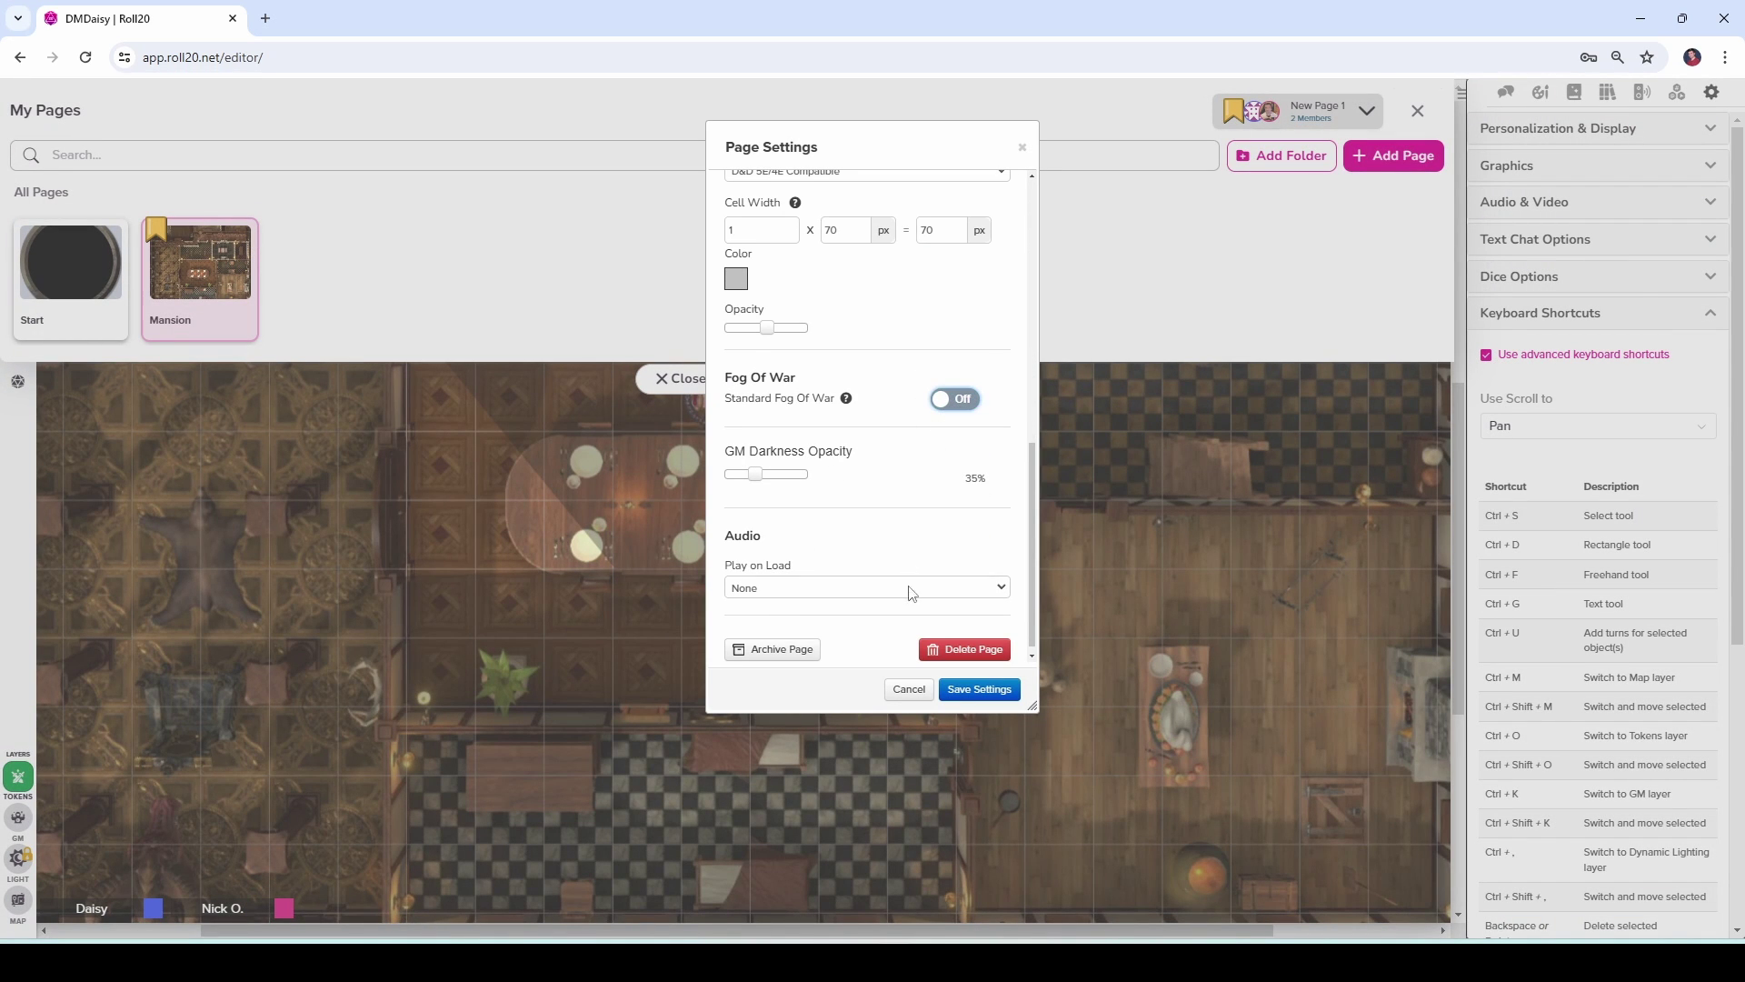
click(980, 689)
click(678, 379)
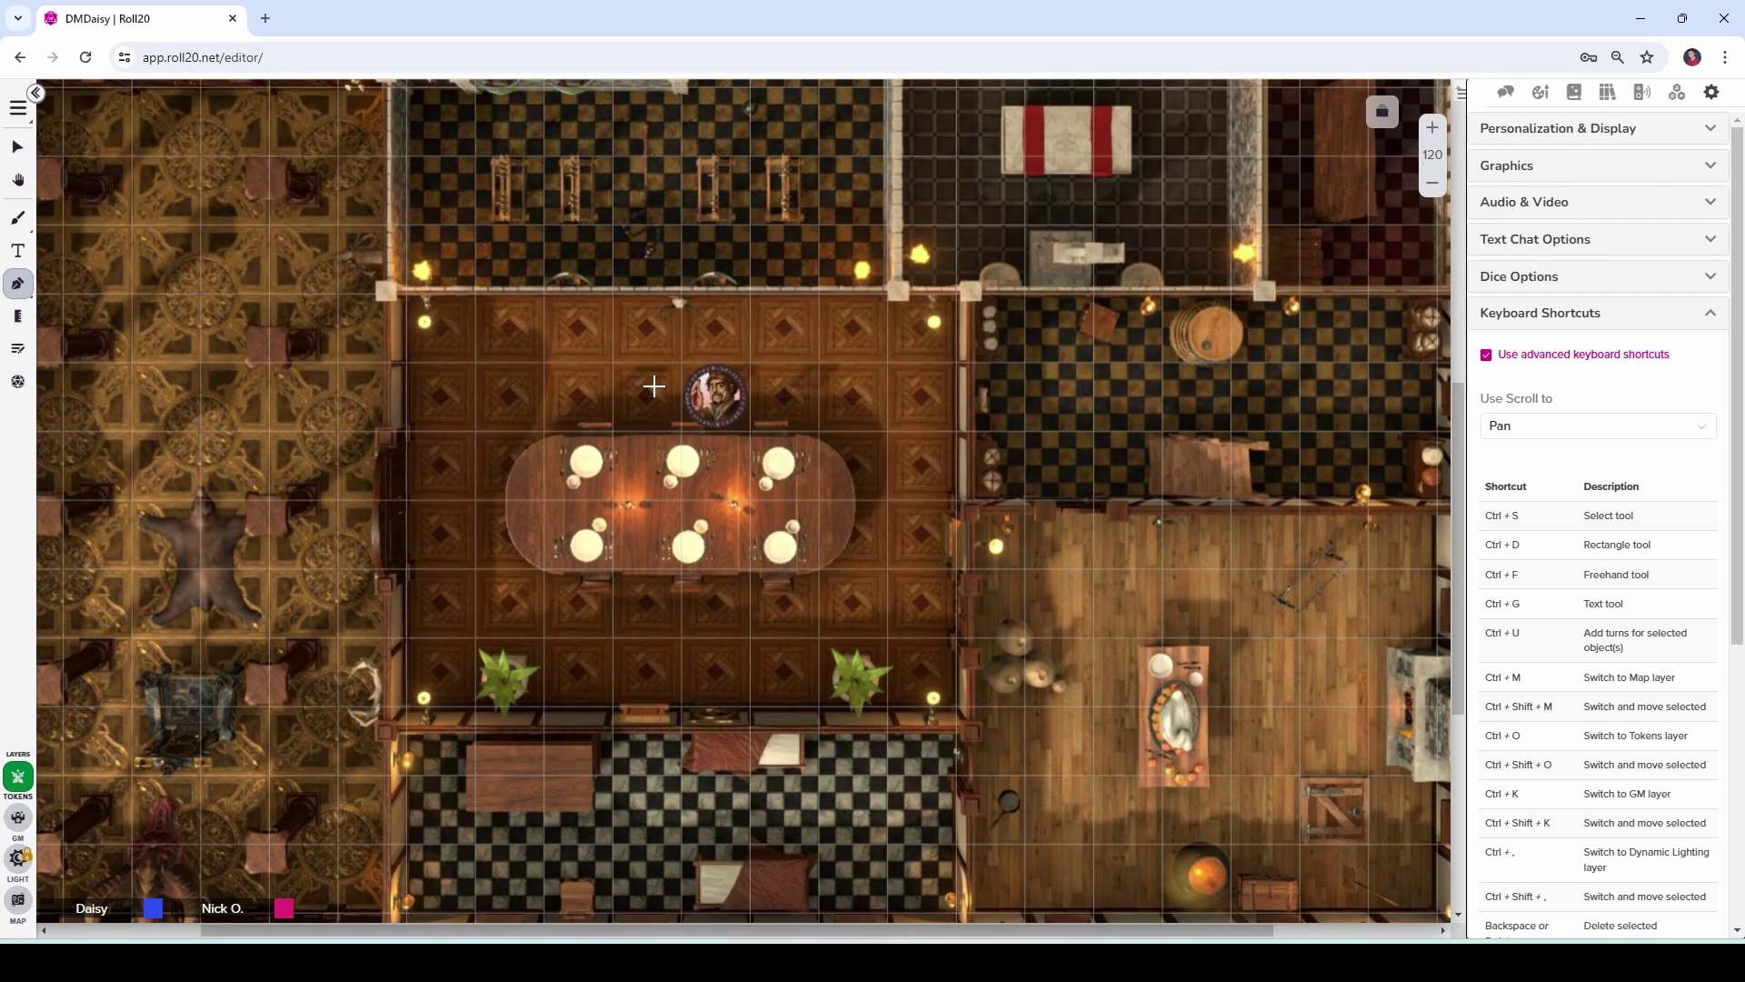
Step: Bring up the Mansion page's settings and scroll to Fog Of War to confirm it is disabled
click(1382, 122)
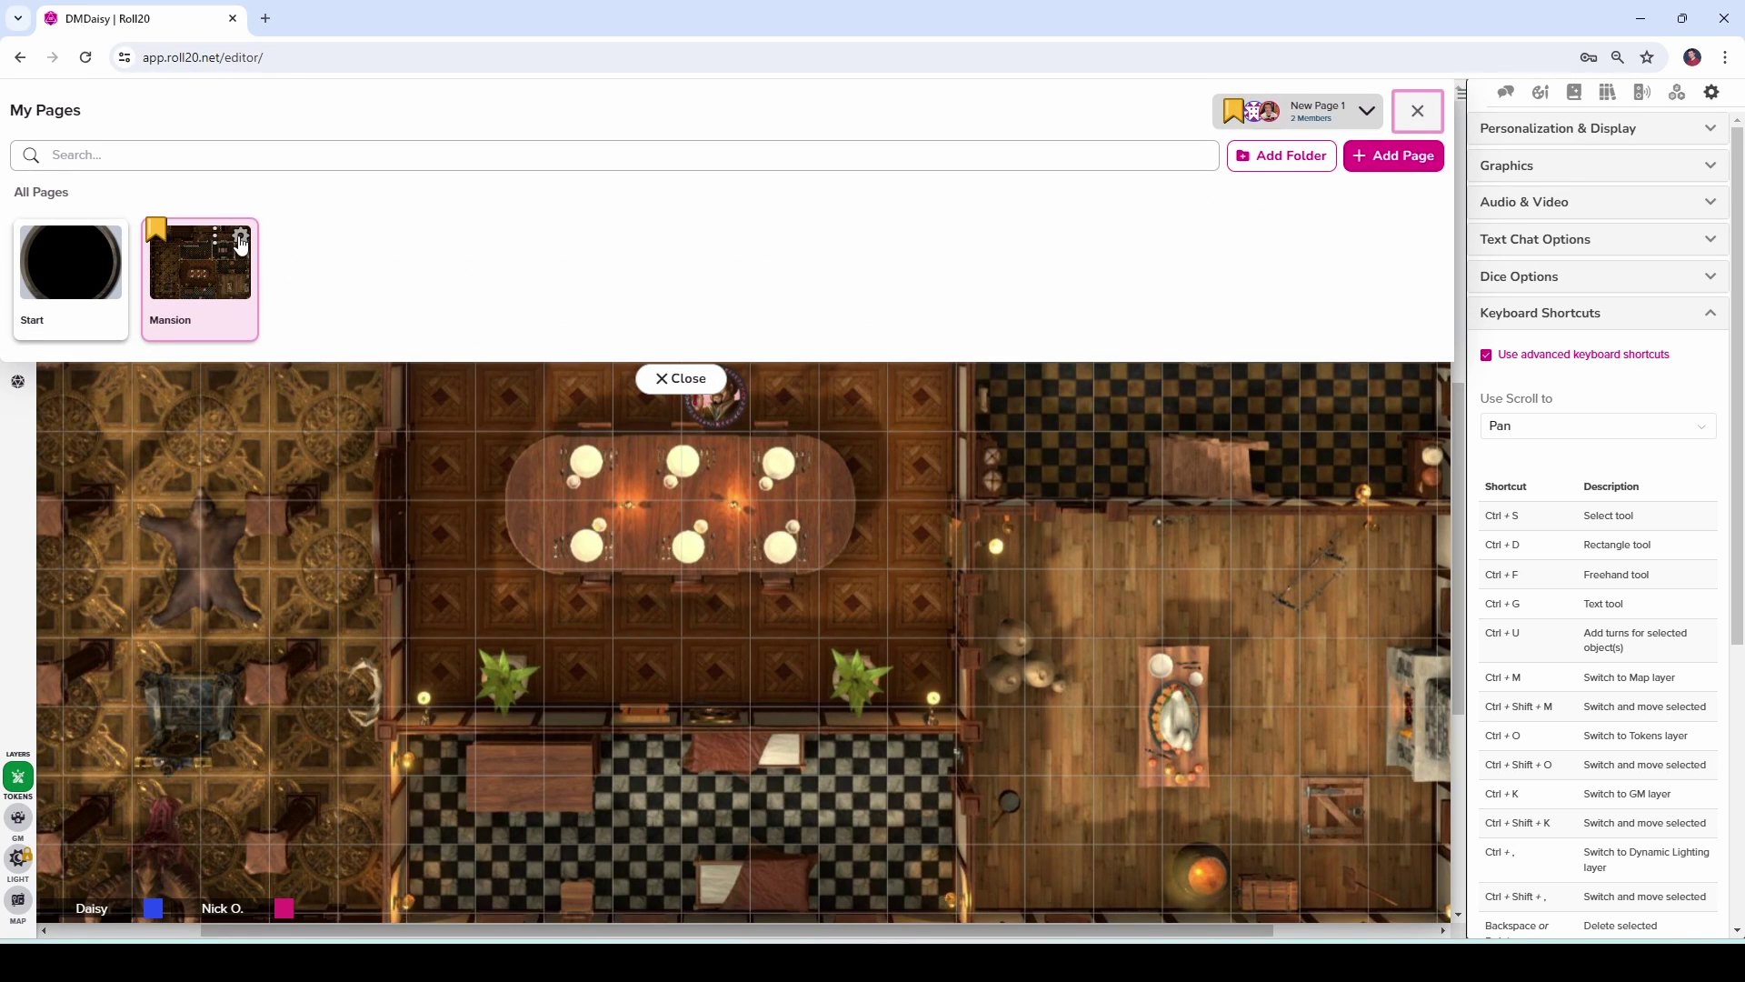
click(241, 244)
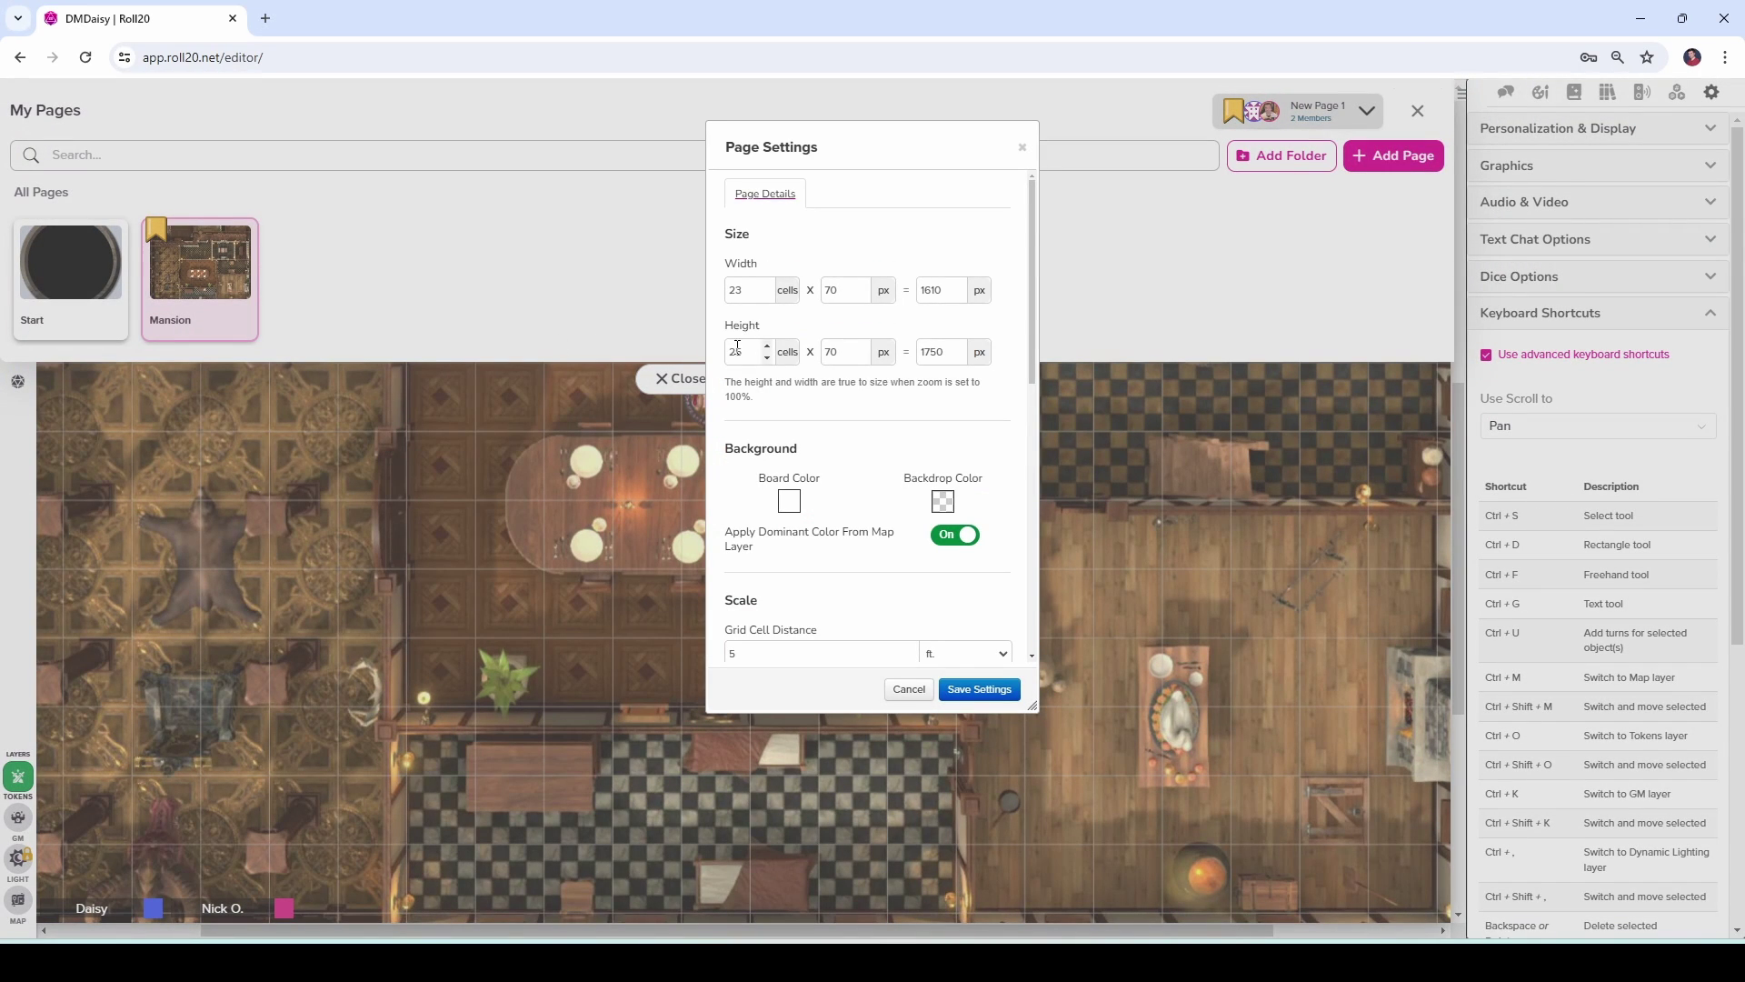
scroll(800, 431, down, 4)
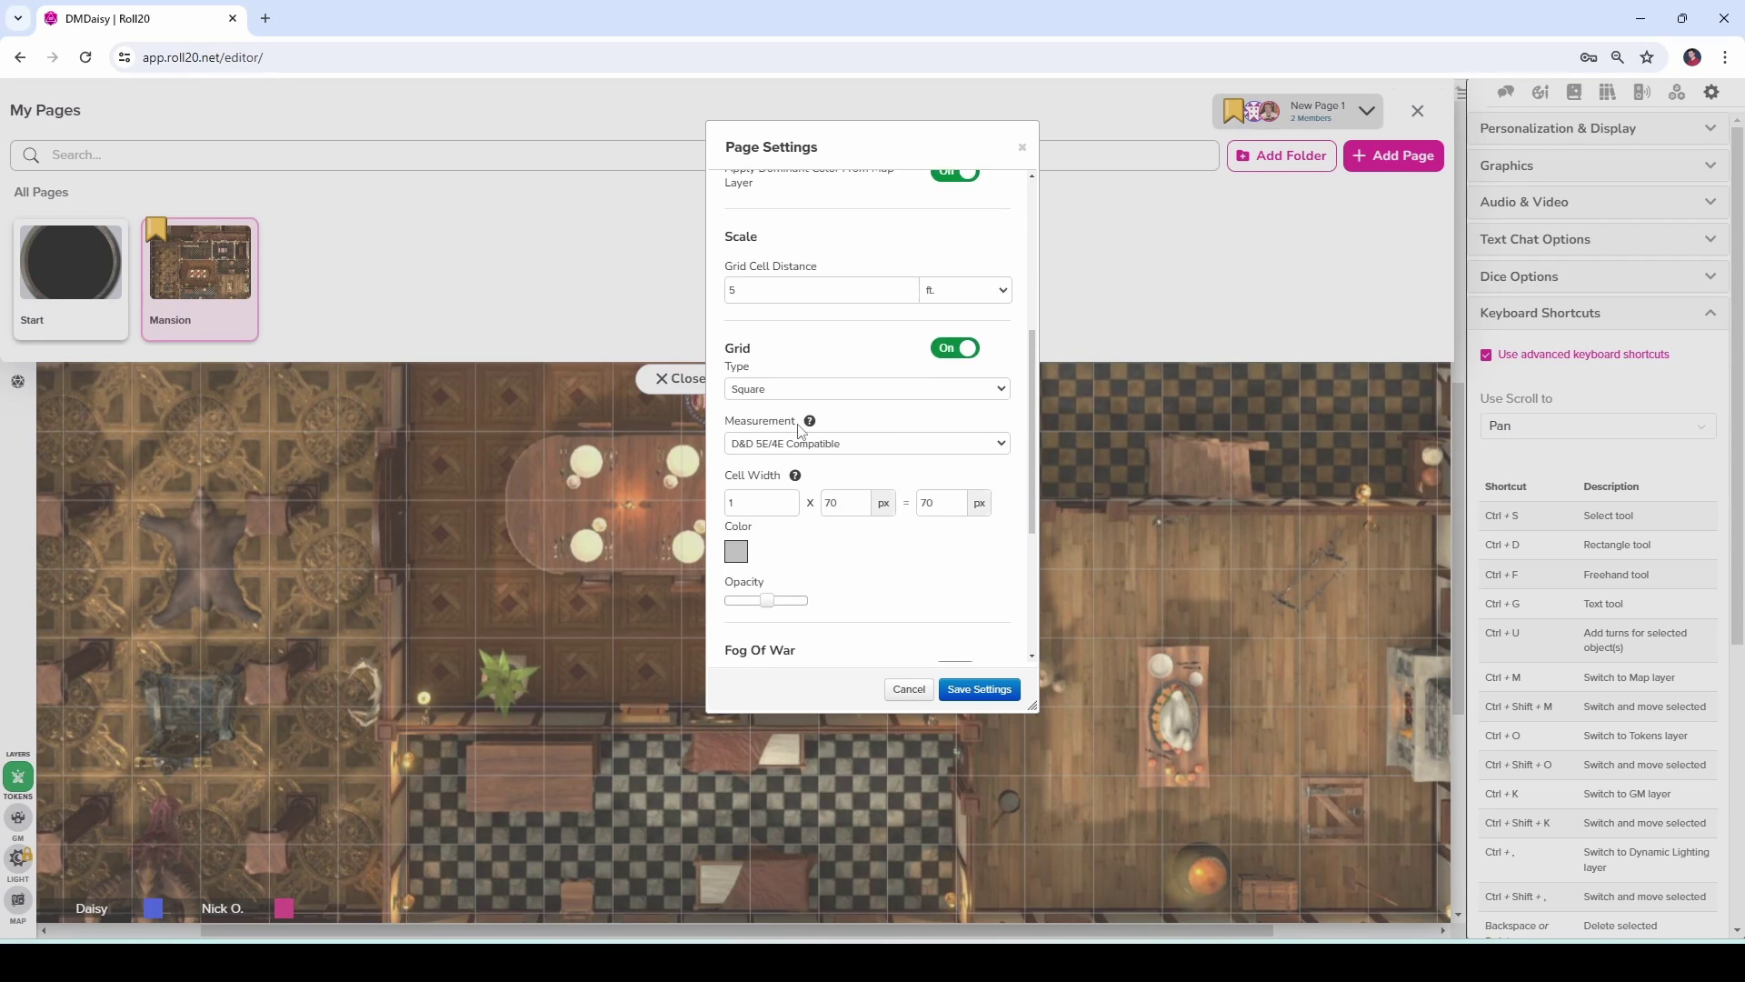
scroll(800, 431, down, 3)
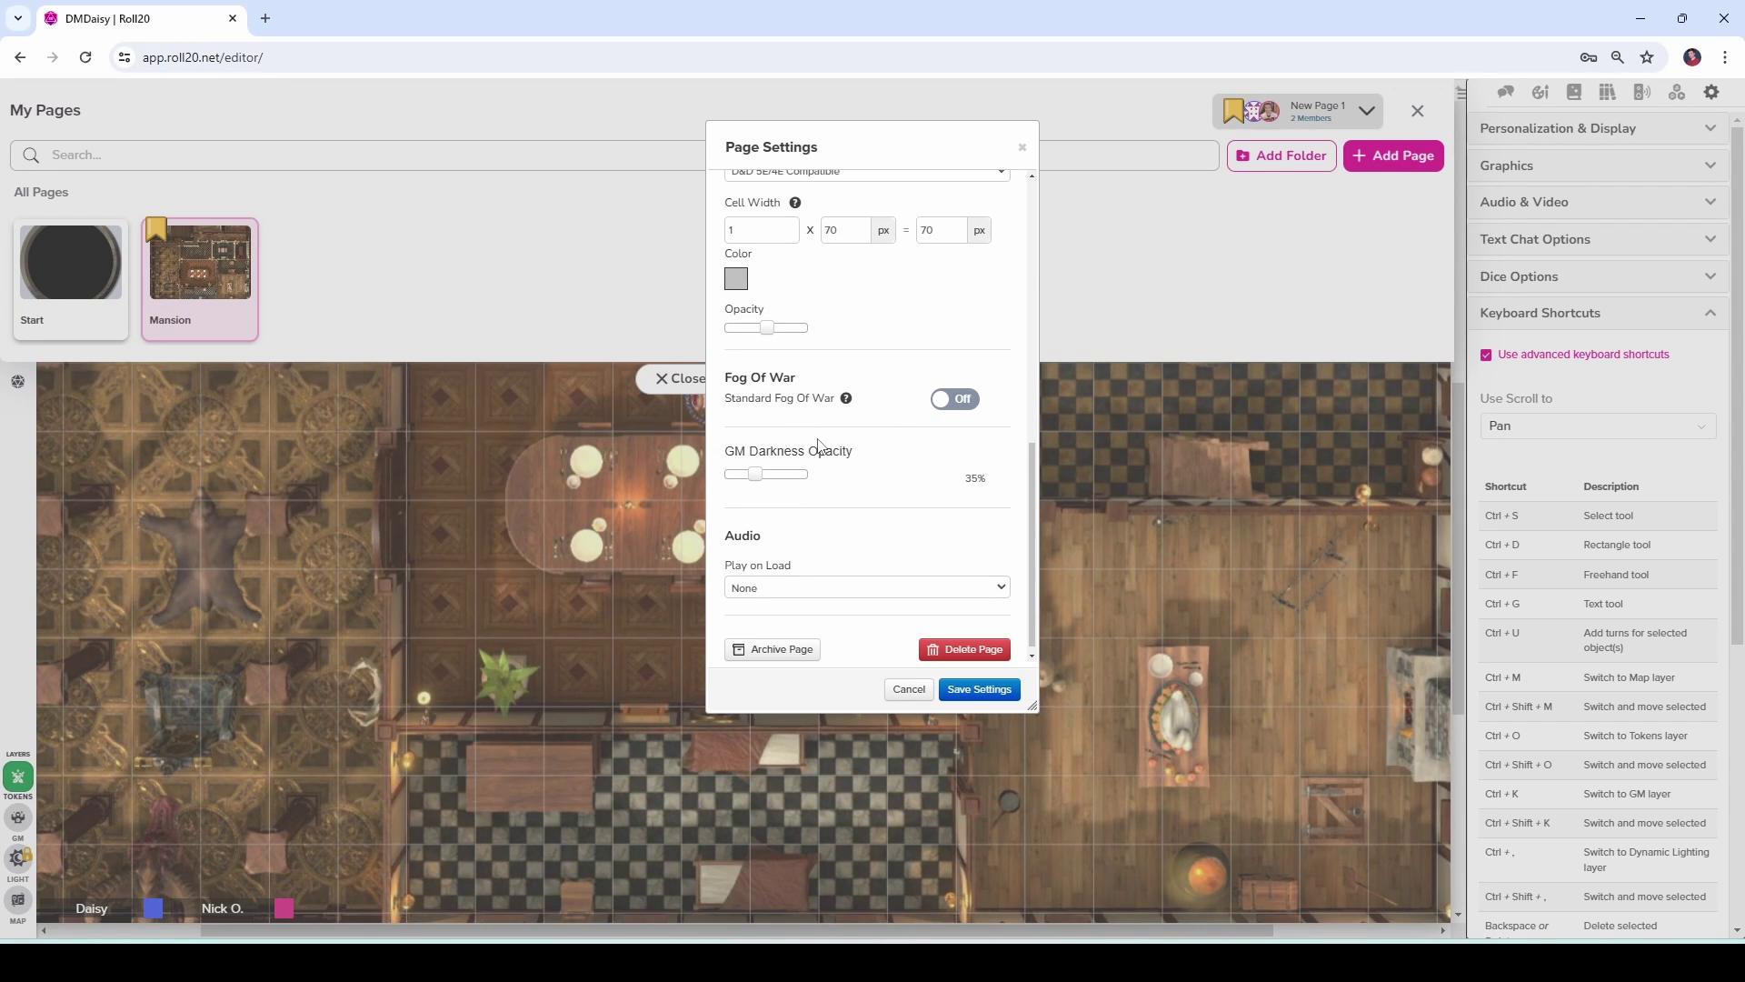
mouse_move(848, 409)
Step: Cancel the Mansion page settings without changes and close the My Pages panel
click(909, 689)
click(673, 380)
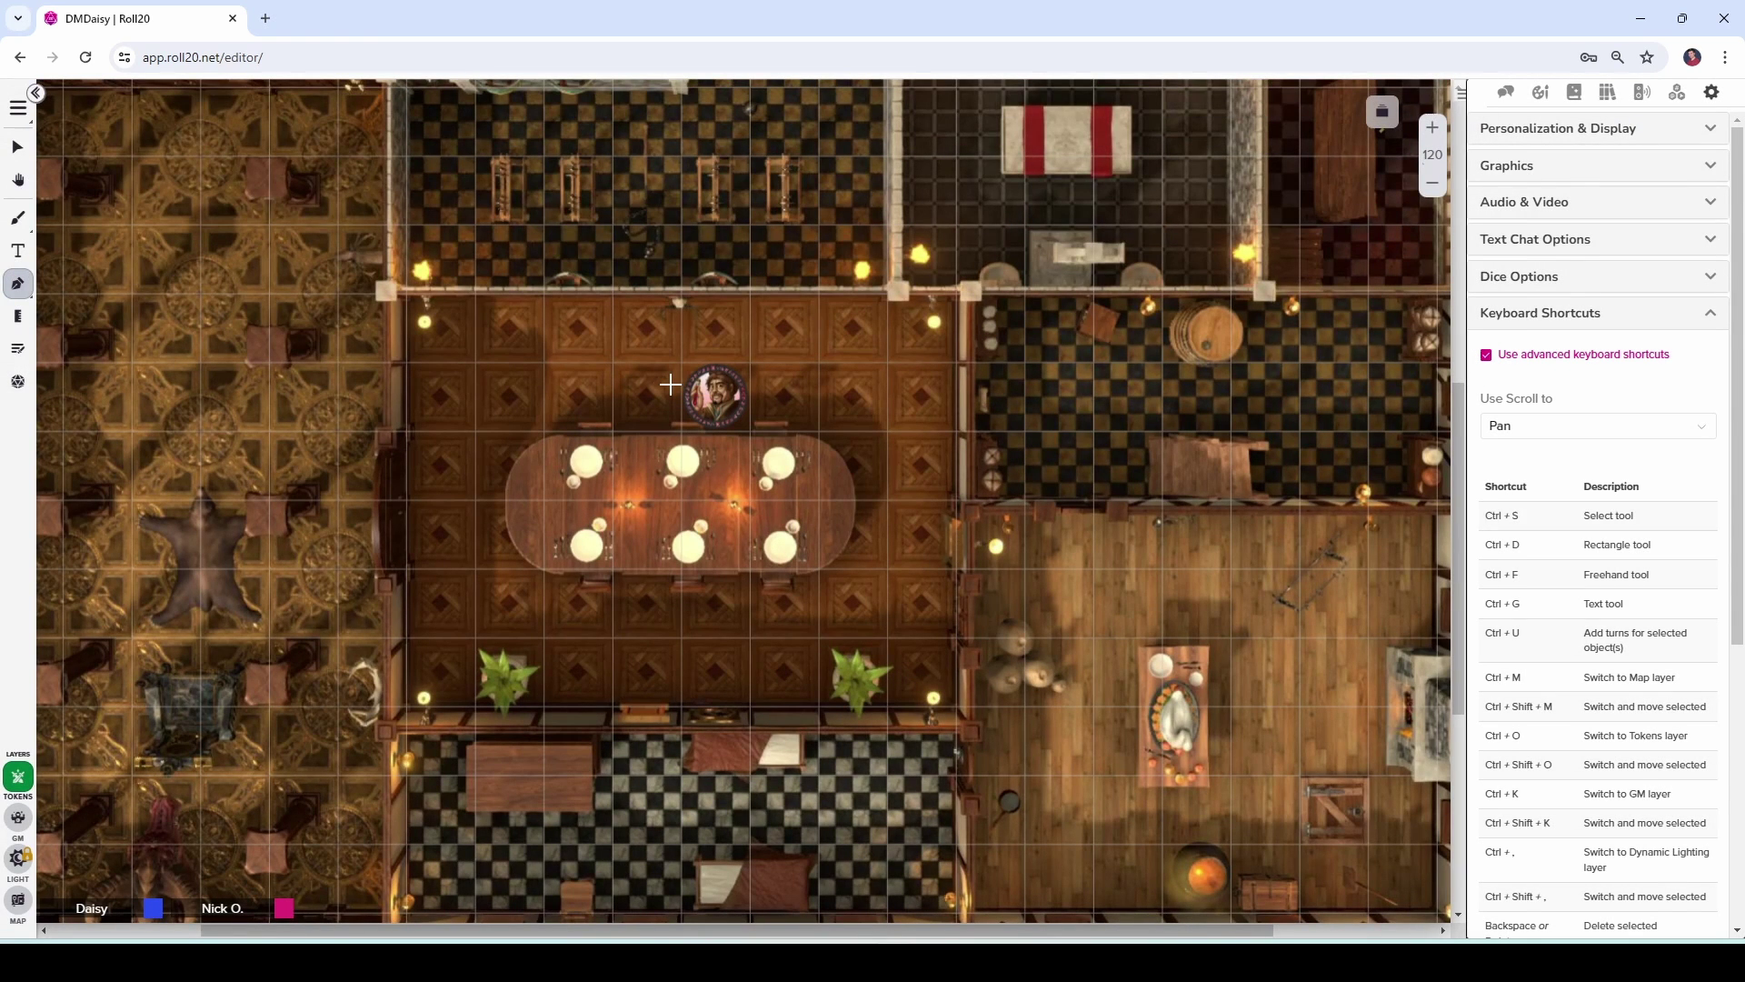